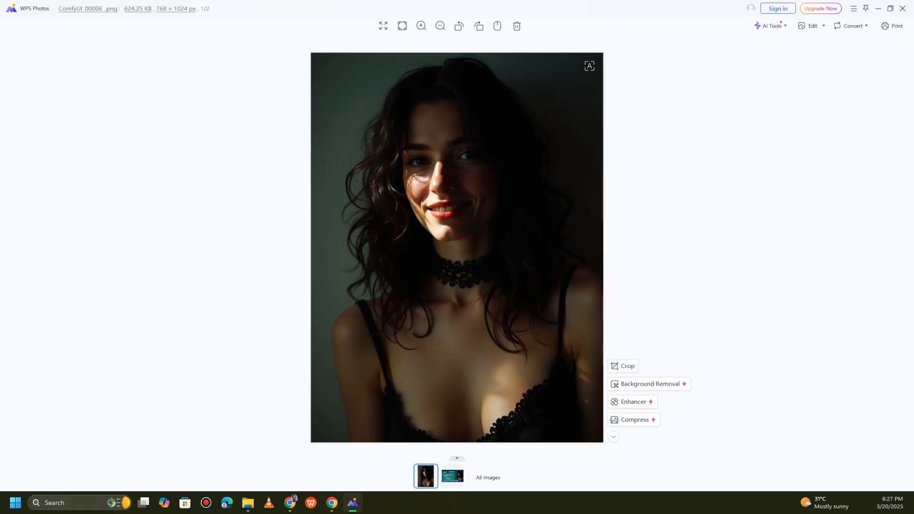
# Switch to the Kaggle page in Chrome, review the GPU notebook Flux Comfyui overview and open the notebook for editing
pyautogui.moveTo(352, 502)
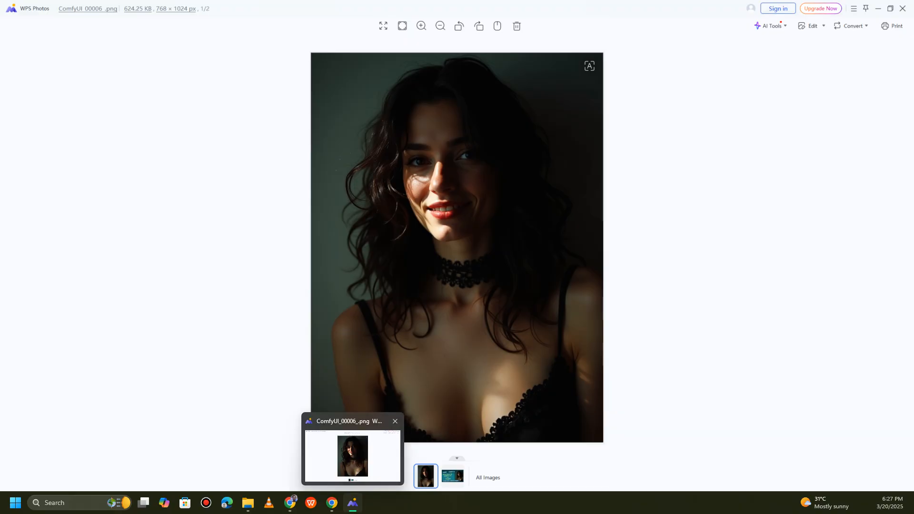
pyautogui.click(290, 503)
pyautogui.scroll(-5, 466, 285)
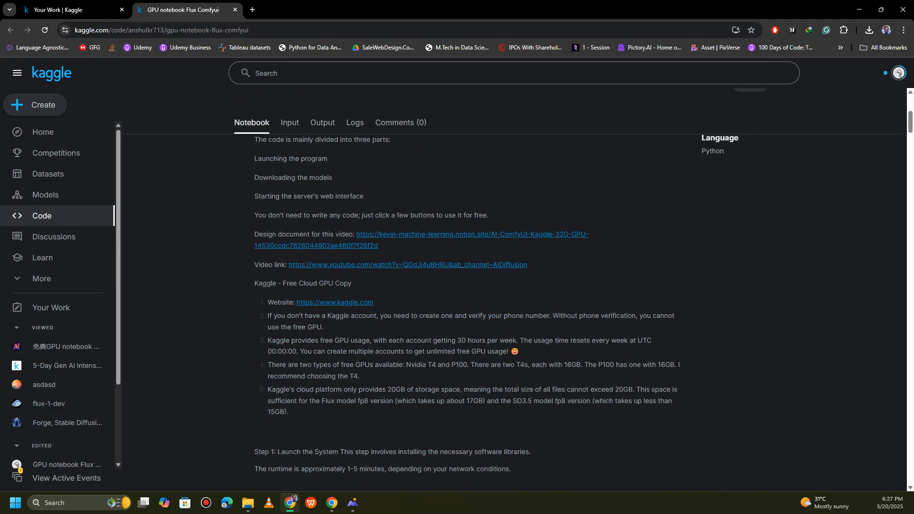
pyautogui.scroll(5, 467, 285)
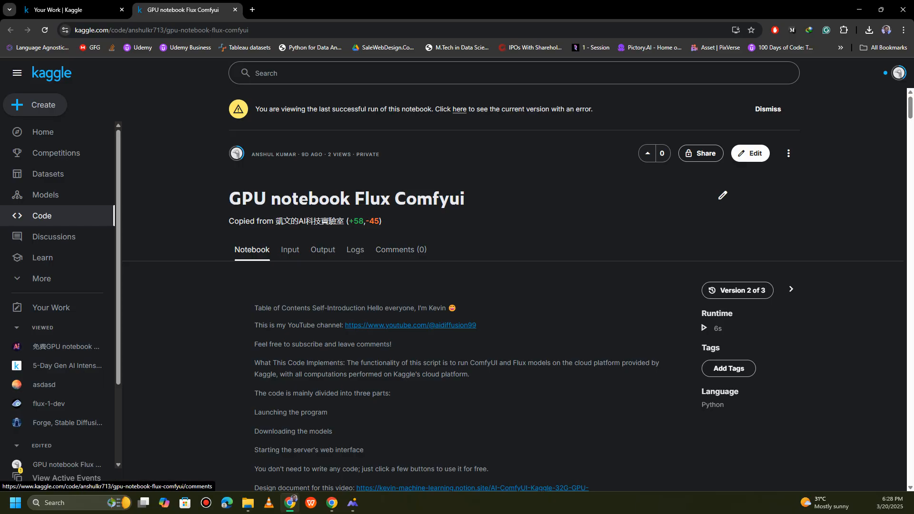
pyautogui.scroll(-8, 467, 285)
pyautogui.scroll(8, 467, 286)
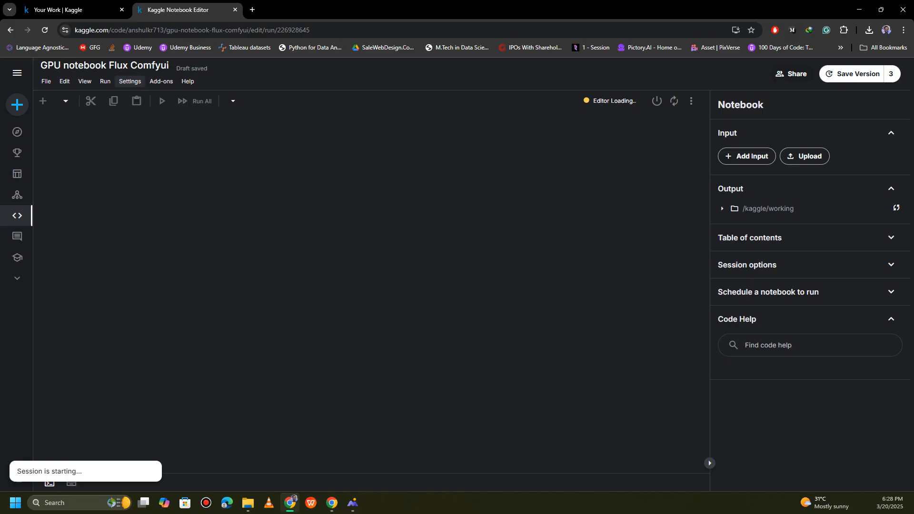
# Look at the notebook's internet, accelerator and environment settings without changing them
pyautogui.click(129, 81)
pyautogui.moveTo(159, 114)
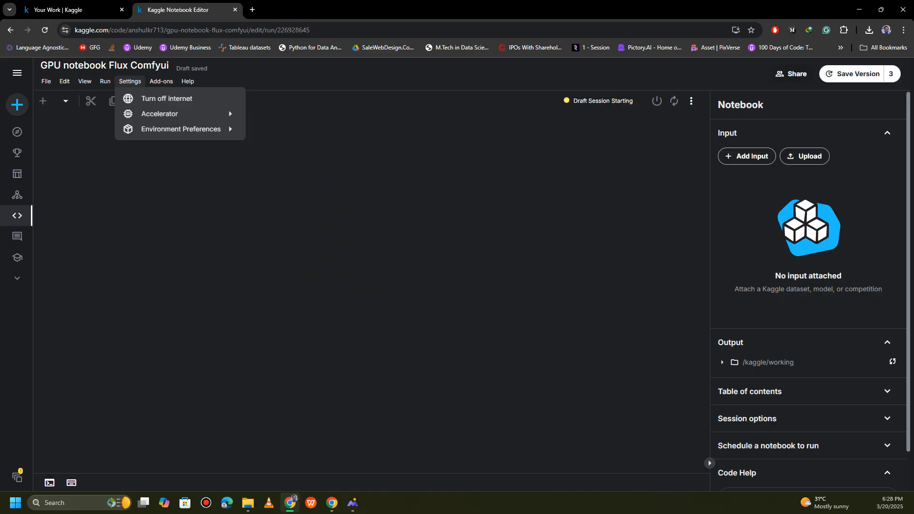
pyautogui.press('Escape')
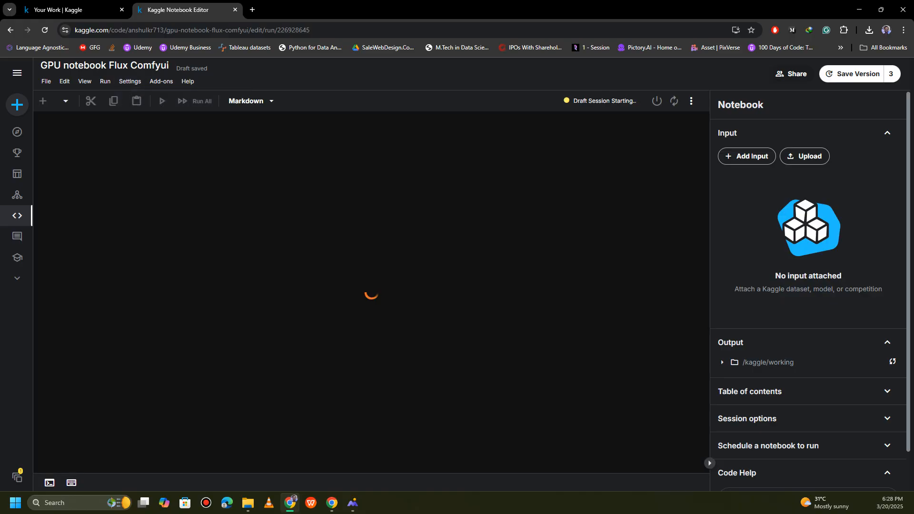
# Wait for the draft session to start and run all cells of the notebook
pyautogui.scroll(-20, 302, 172)
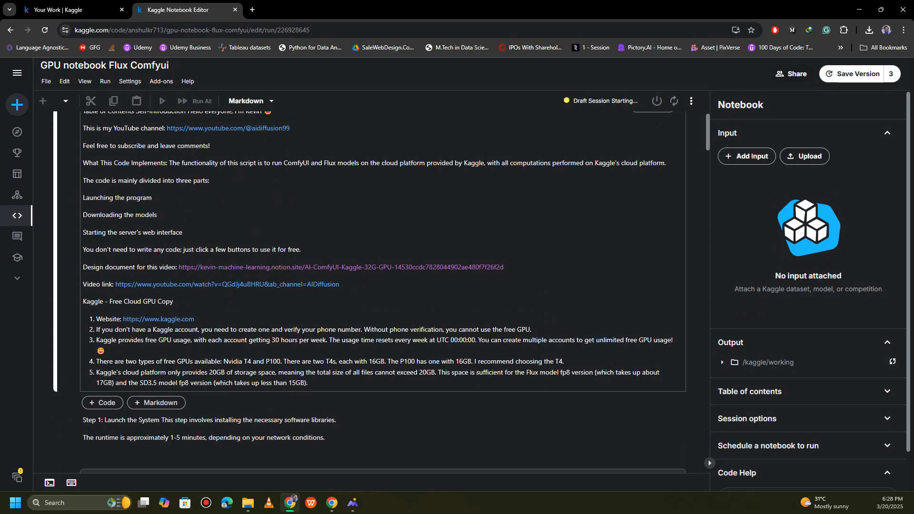
pyautogui.scroll(15, 383, 292)
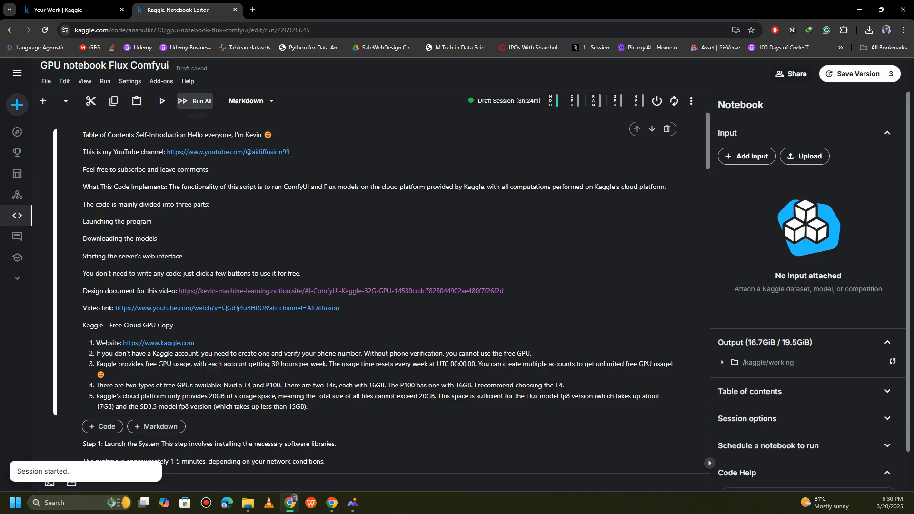
pyautogui.click(195, 101)
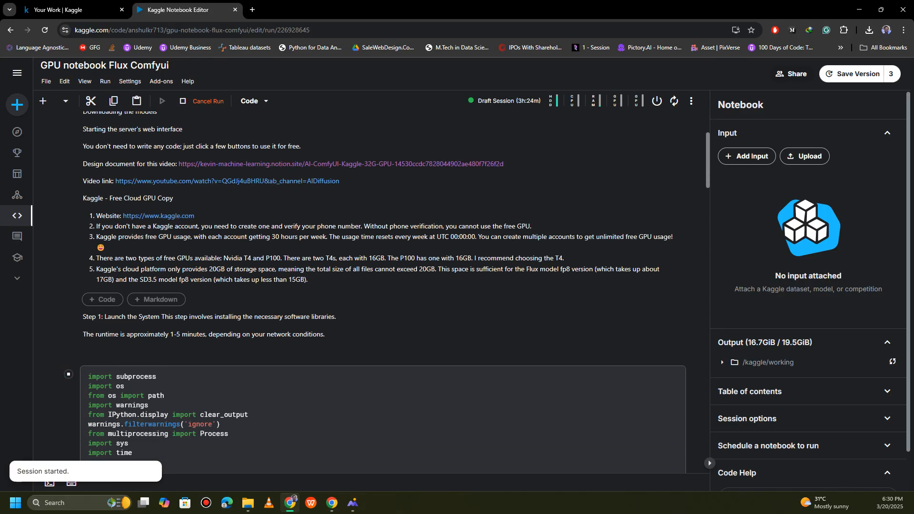
# Examine the Step 1 code that installs ComfyUI and its custom nodes, along with the cell's installation output
pyautogui.scroll(-8, 383, 292)
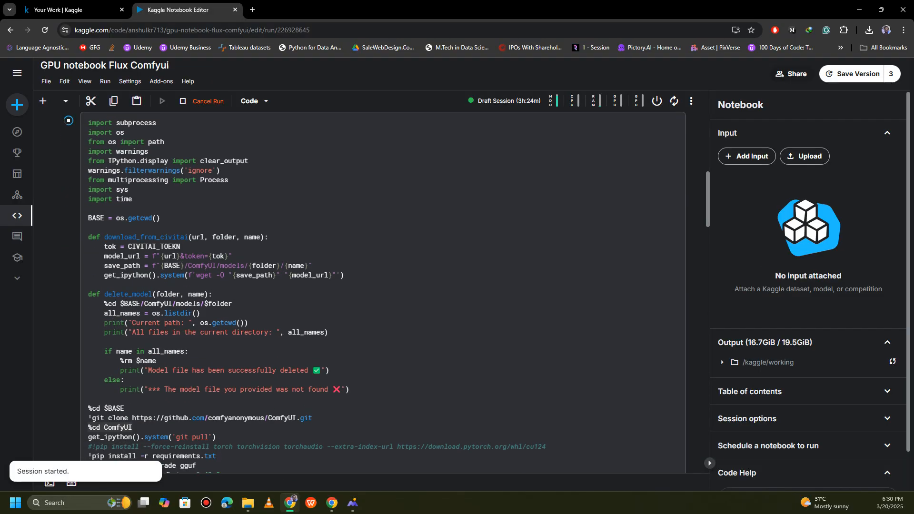
pyautogui.scroll(-17, 383, 292)
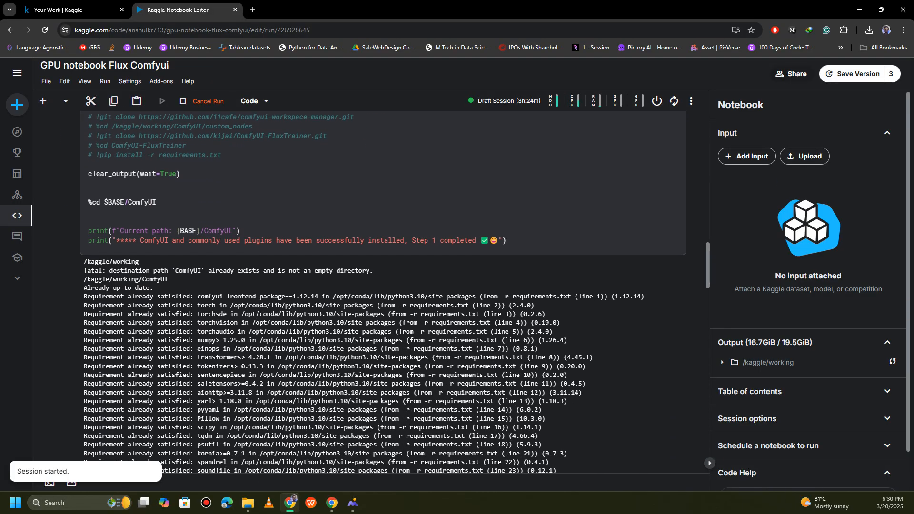
pyautogui.scroll(20, 383, 292)
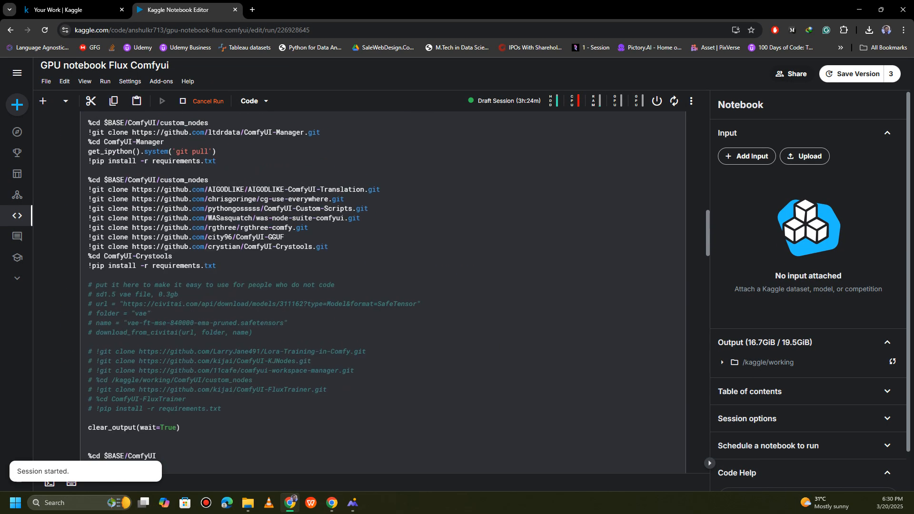
pyautogui.scroll(-3, 383, 292)
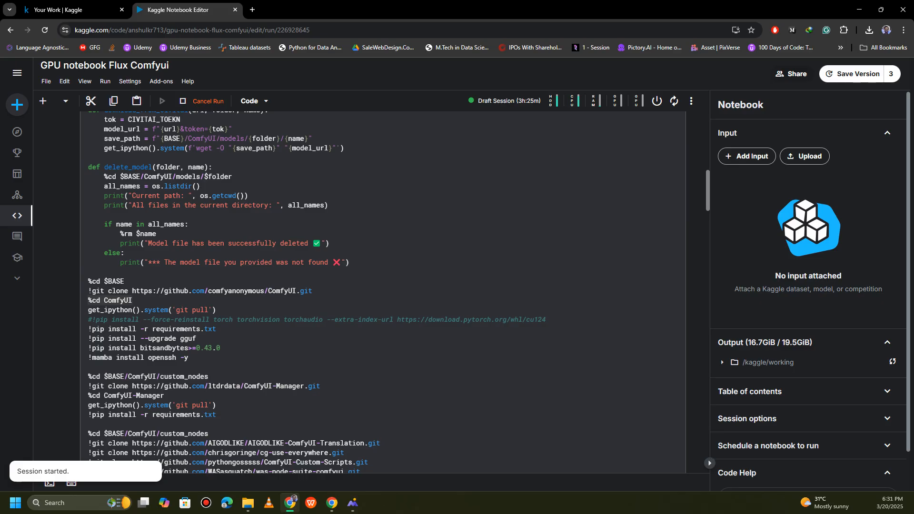
pyautogui.scroll(-3, 381, 290)
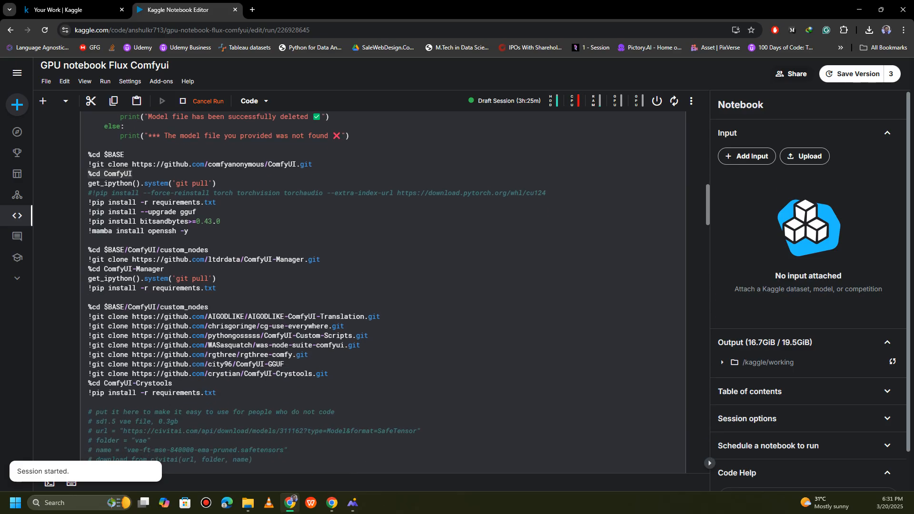
pyautogui.scroll(-6, 381, 291)
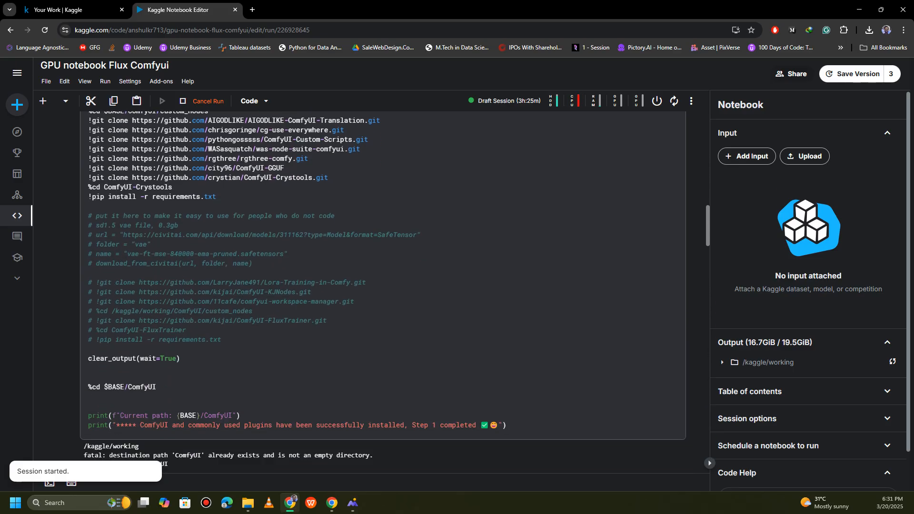
pyautogui.scroll(-9, 380, 290)
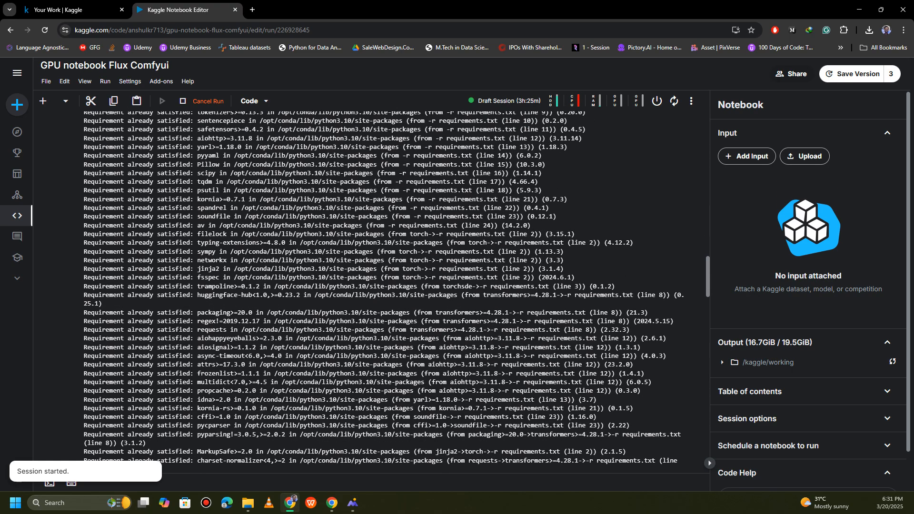
pyautogui.scroll(-5, 381, 291)
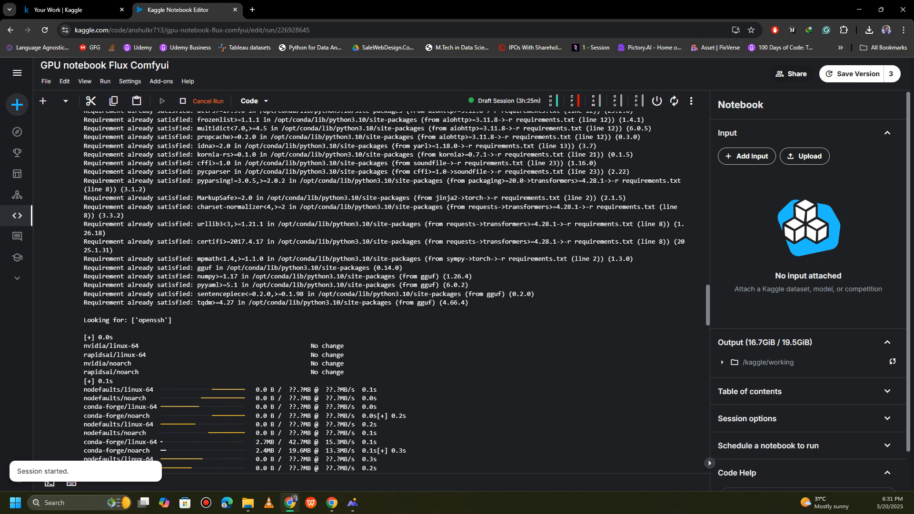
pyautogui.scroll(-10, 380, 290)
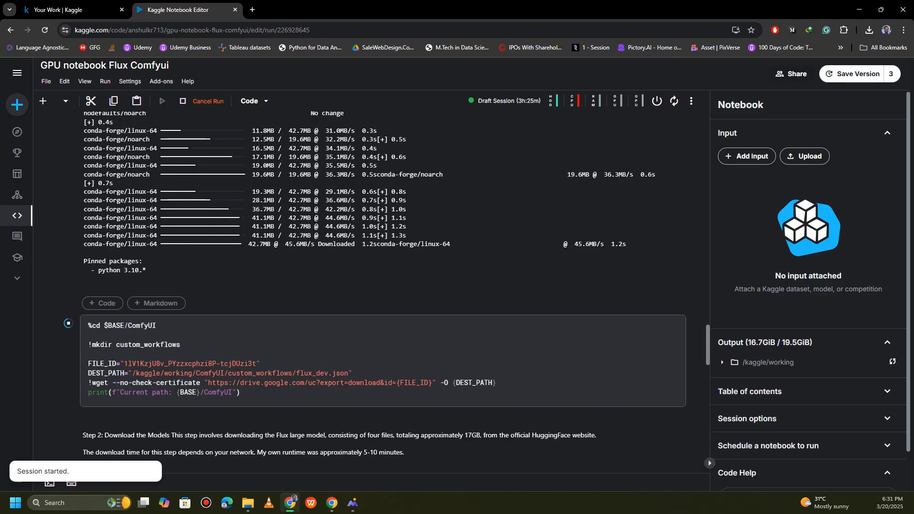
# Review the cell that creates the custom_workflows folder and downloads flux_dev.json
pyautogui.scroll(-3, 380, 290)
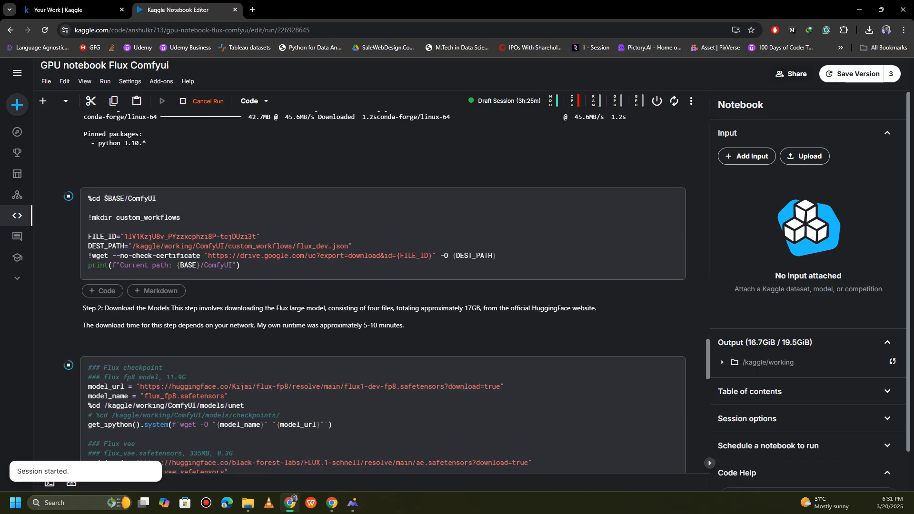
pyautogui.click(181, 217)
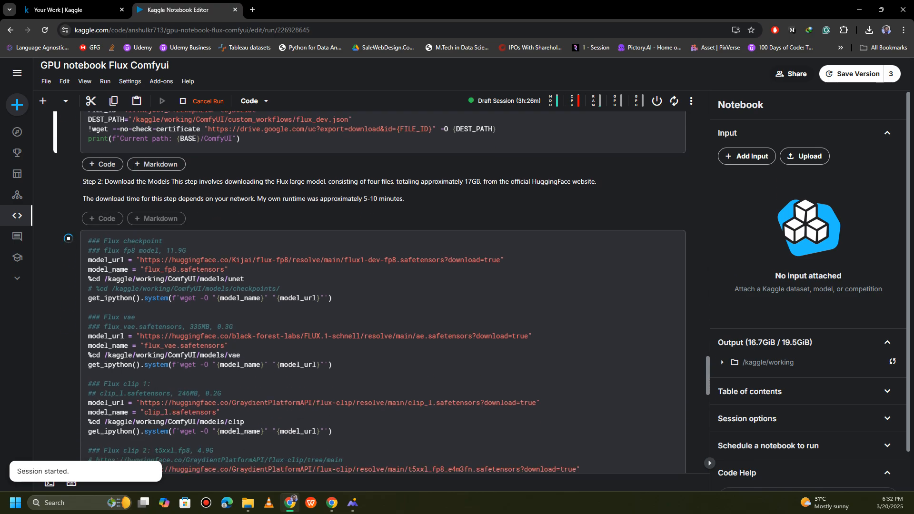
pyautogui.scroll(-8, 381, 328)
pyautogui.scroll(12, 380, 329)
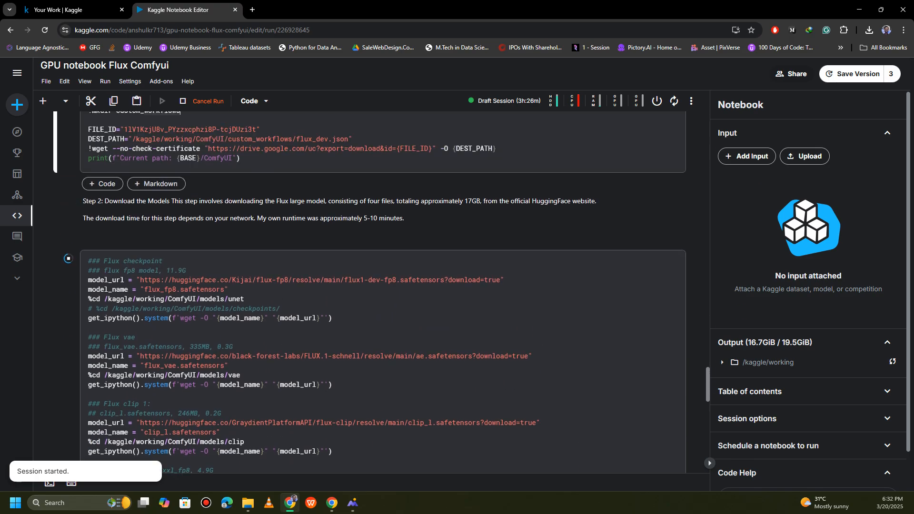
# Review the Step 2 cell's download URLs and target folders for the Flux checkpoint, VAE and two CLIP models
pyautogui.scroll(-3, 333, 298)
pyautogui.click(333, 298)
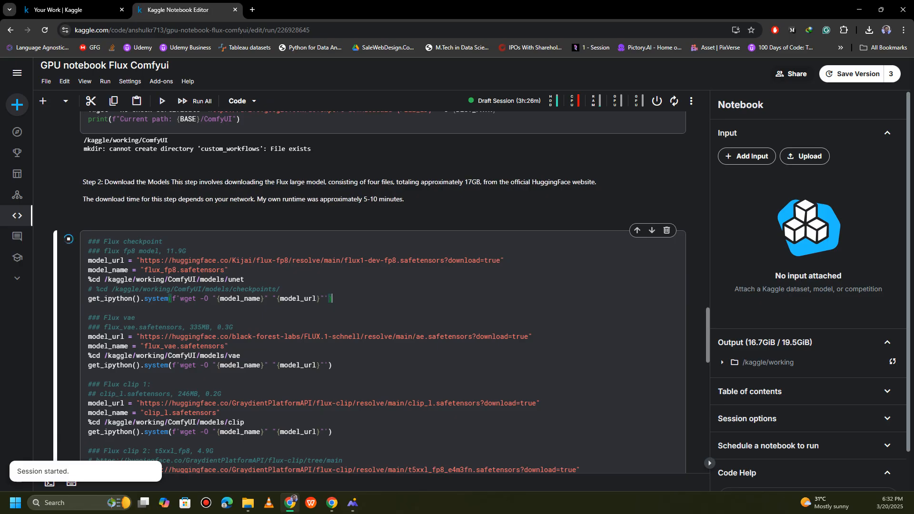
pyautogui.moveTo(269, 260); pyautogui.dragTo(289, 260)
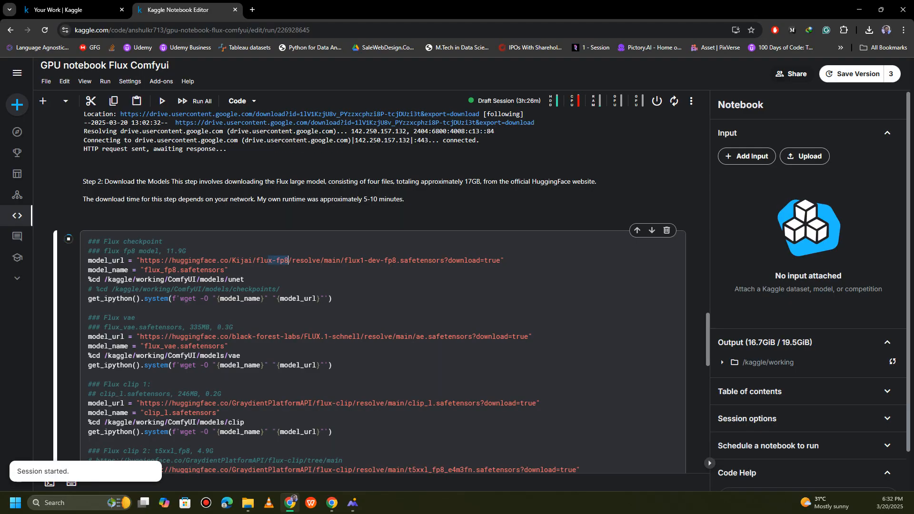
pyautogui.click(290, 261)
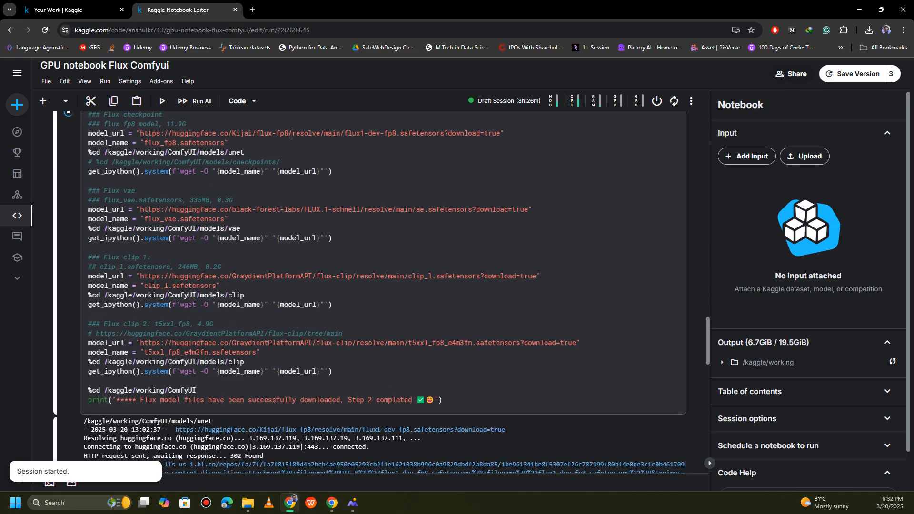
pyautogui.scroll(3, 292, 133)
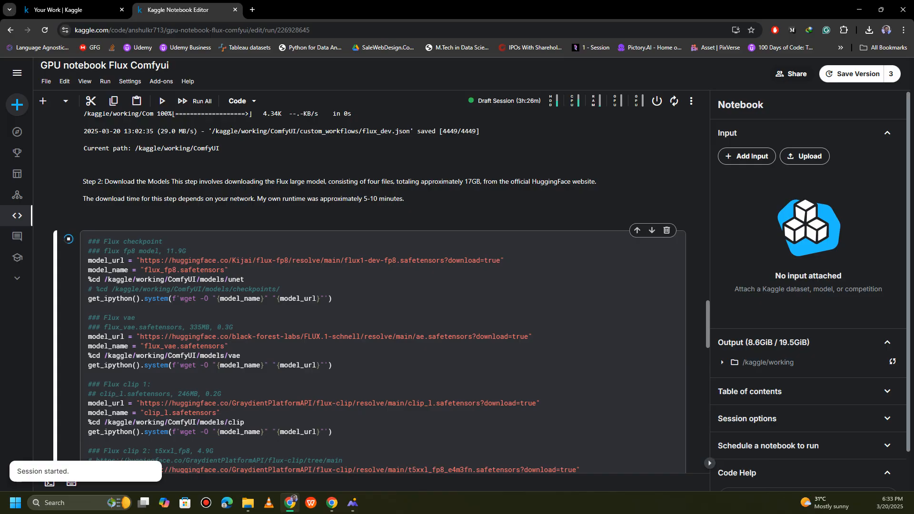
pyautogui.click(244, 279)
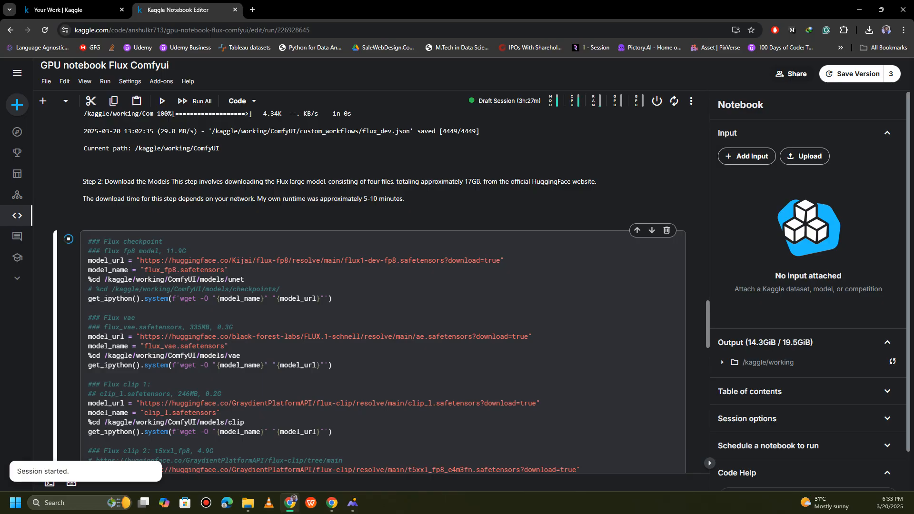
pyautogui.scroll(-3, 383, 293)
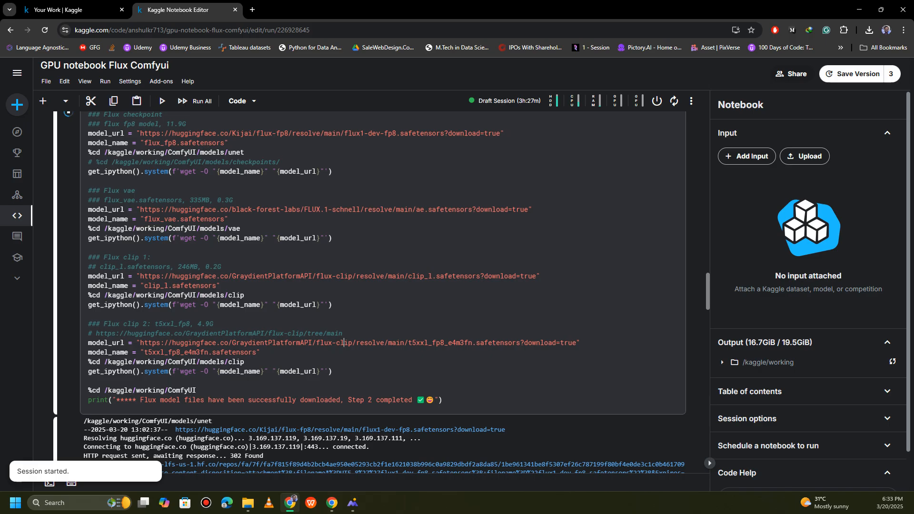
# Check the model download output and read the Step 3 code that launches the ComfyUI web interface
pyautogui.scroll(-10, 381, 286)
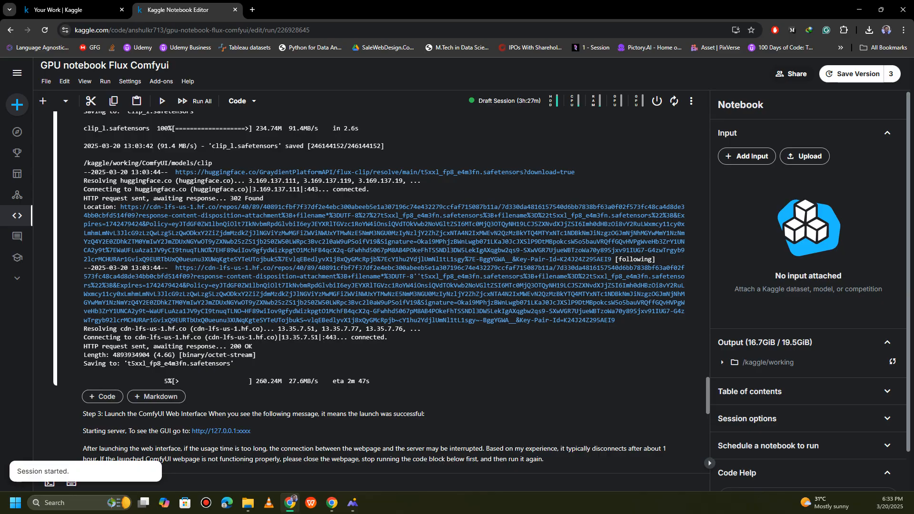
pyautogui.scroll(-10, 381, 285)
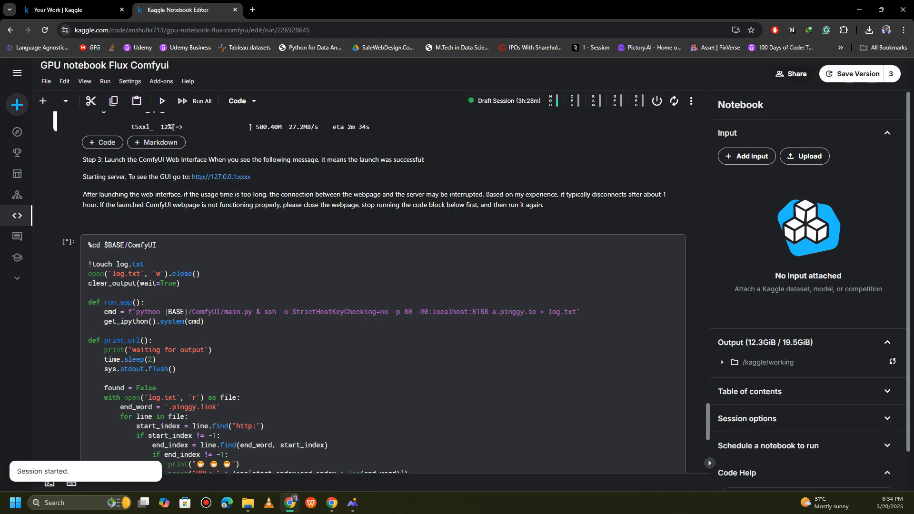
pyautogui.scroll(-6, 382, 292)
pyautogui.scroll(8, 383, 293)
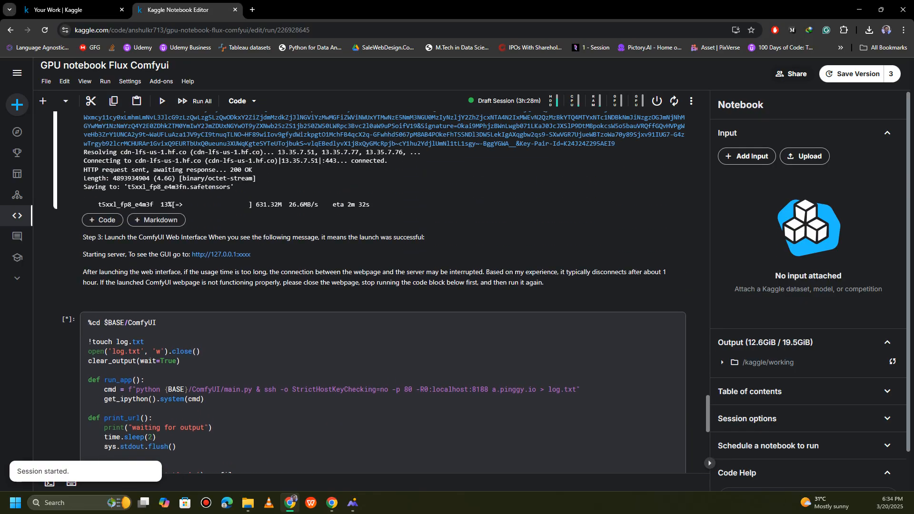
pyautogui.scroll(3, 382, 292)
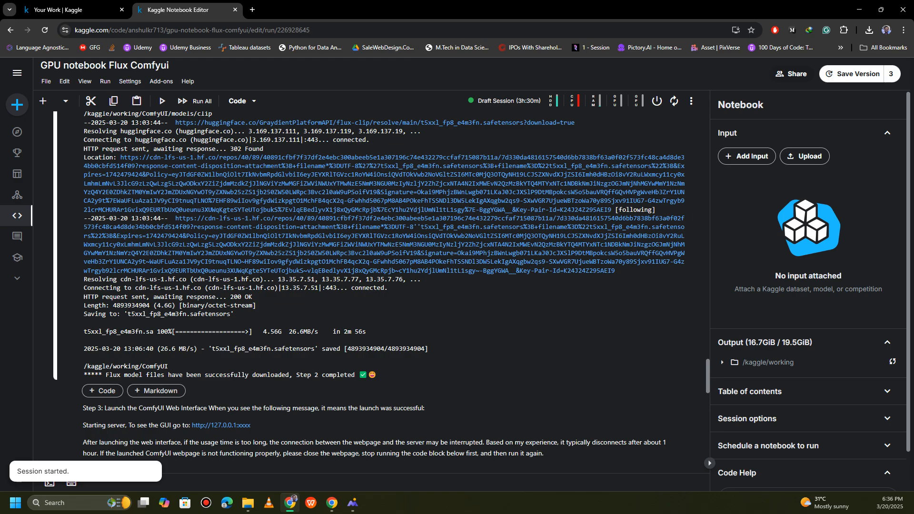
# Expand the /kaggle/working output down to the ComfyUI models folder and its unet subfolder to inspect the downloaded model files
pyautogui.scroll(-1, 767, 362)
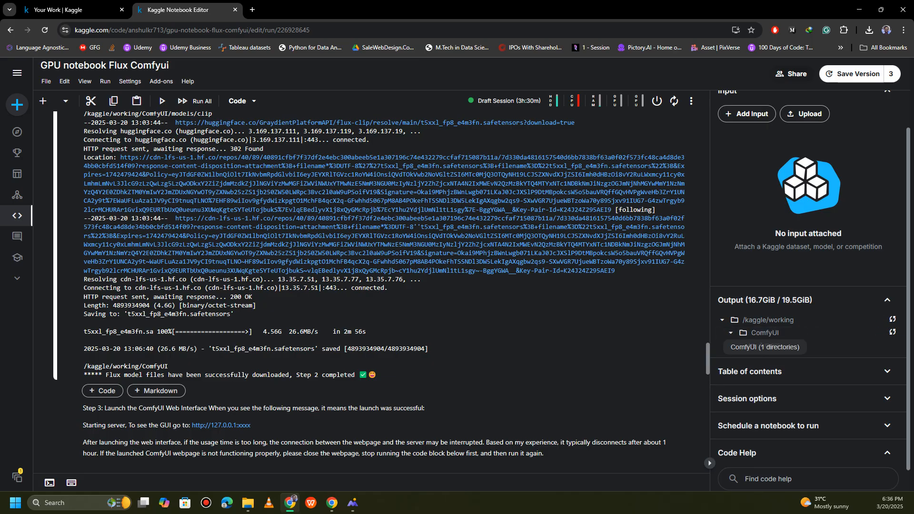
pyautogui.scroll(-3, 767, 334)
pyautogui.scroll(-6, 809, 285)
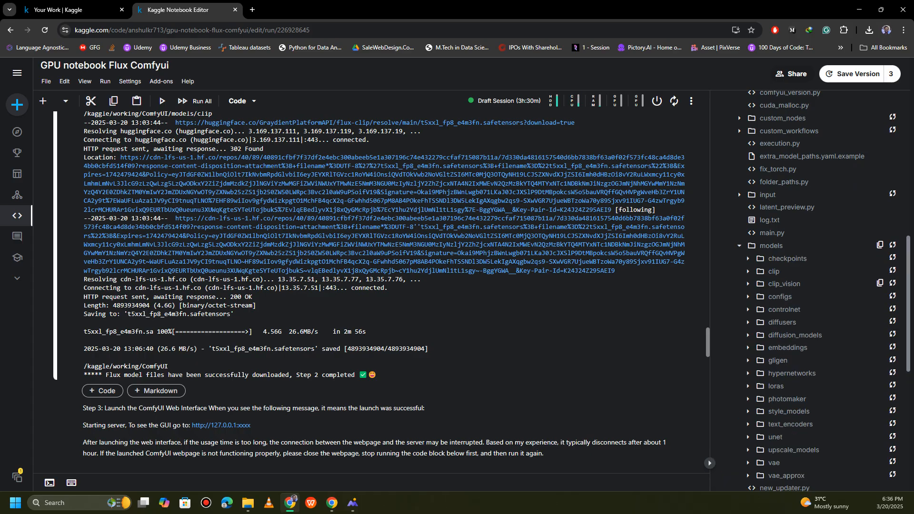
pyautogui.click(775, 436)
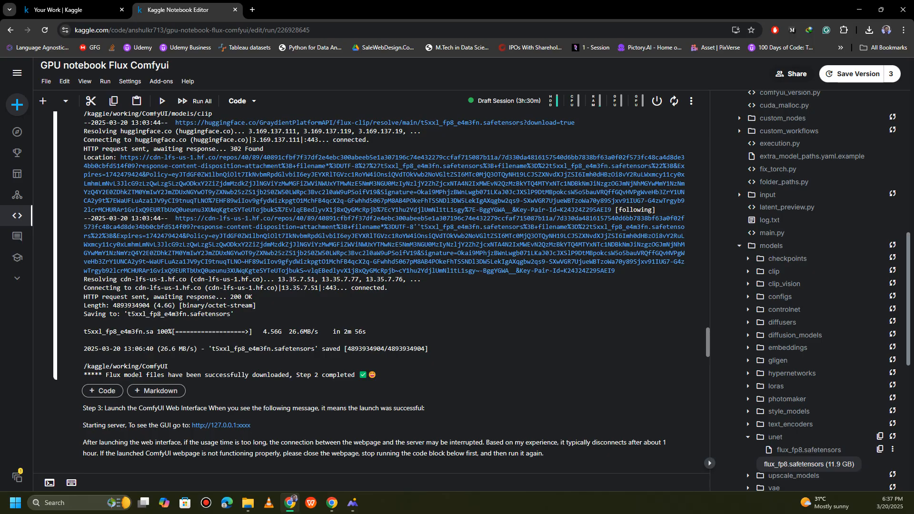
pyautogui.scroll(-11, 383, 292)
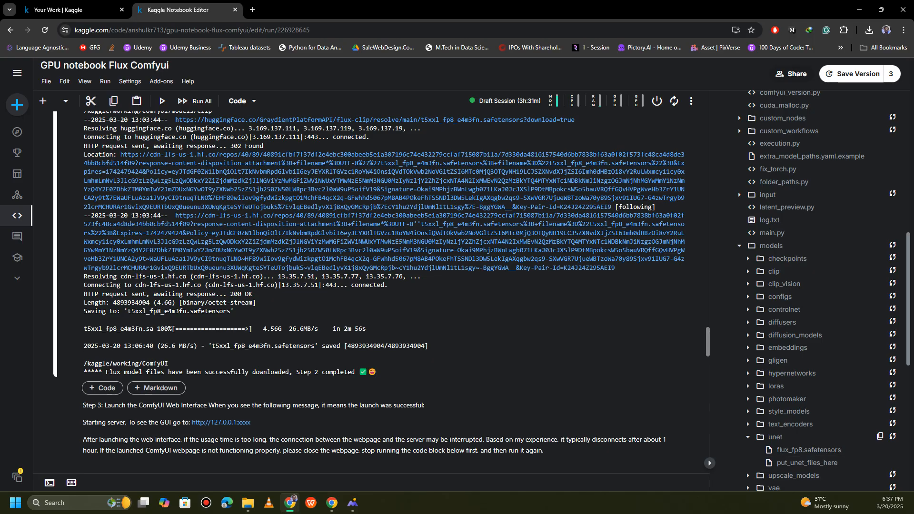
# Open the pinggy.link URL printed in the Step 3 output in a new tab and enter the ComfyUI site past the caution page
pyautogui.scroll(-5, 383, 292)
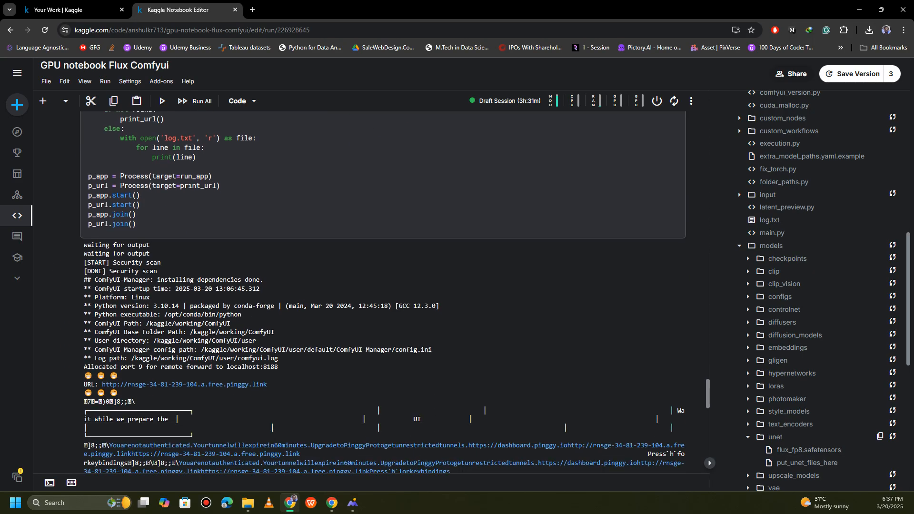
pyautogui.scroll(-3, 383, 293)
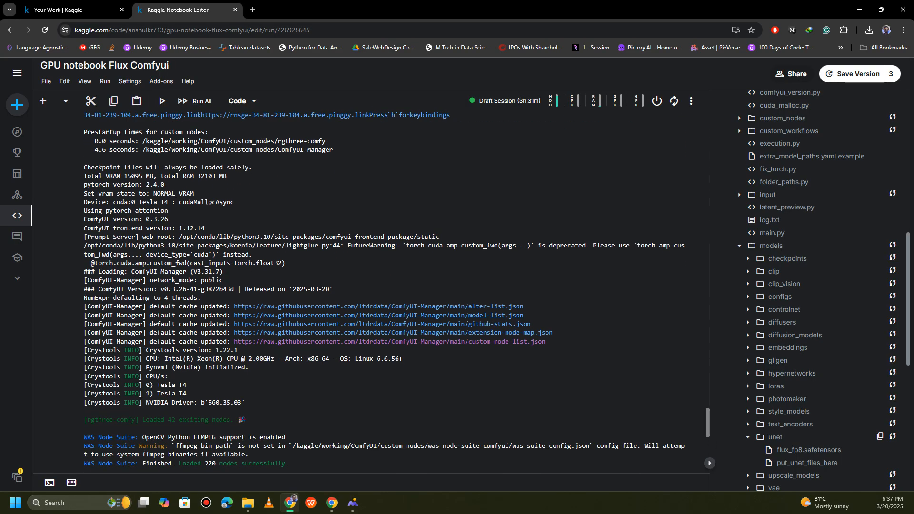
pyautogui.scroll(3, 383, 292)
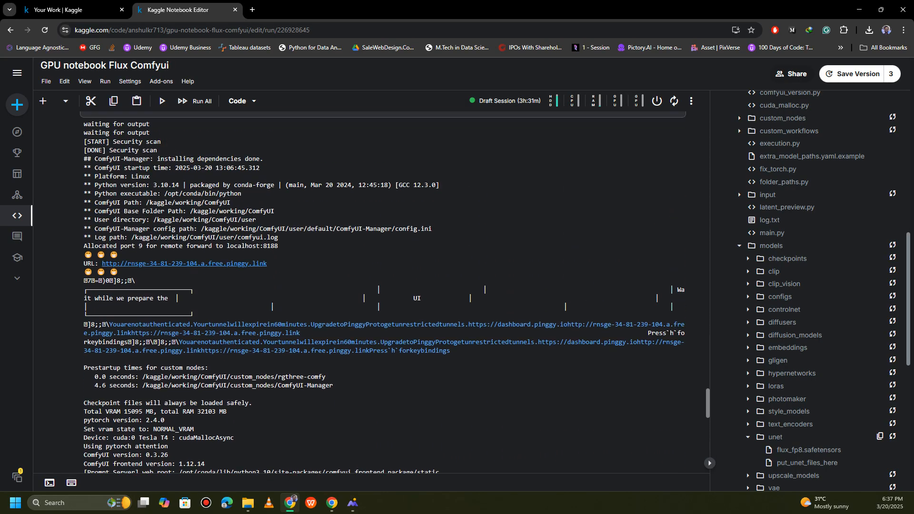
pyautogui.keyDown('ctrl'); pyautogui.click(191, 263); pyautogui.keyUp('ctrl')
pyautogui.hotkey('ctrl', 'Tab')
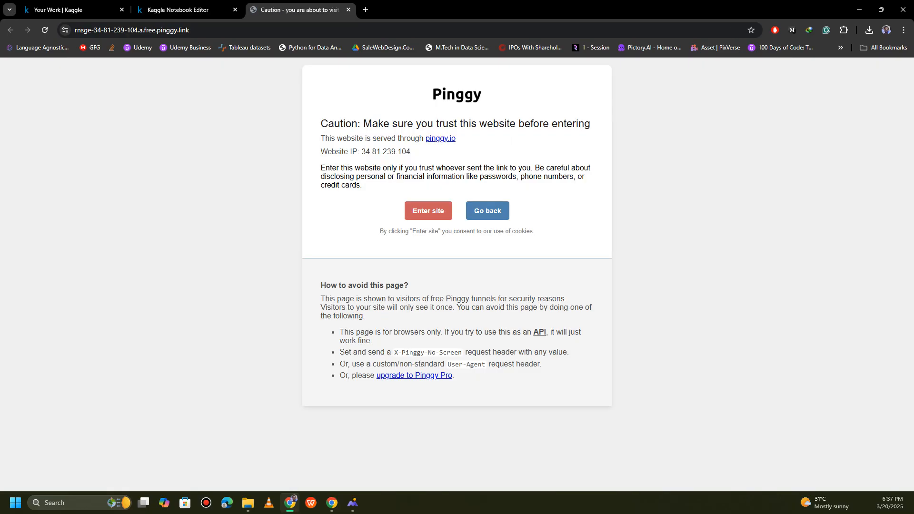
pyautogui.click(429, 211)
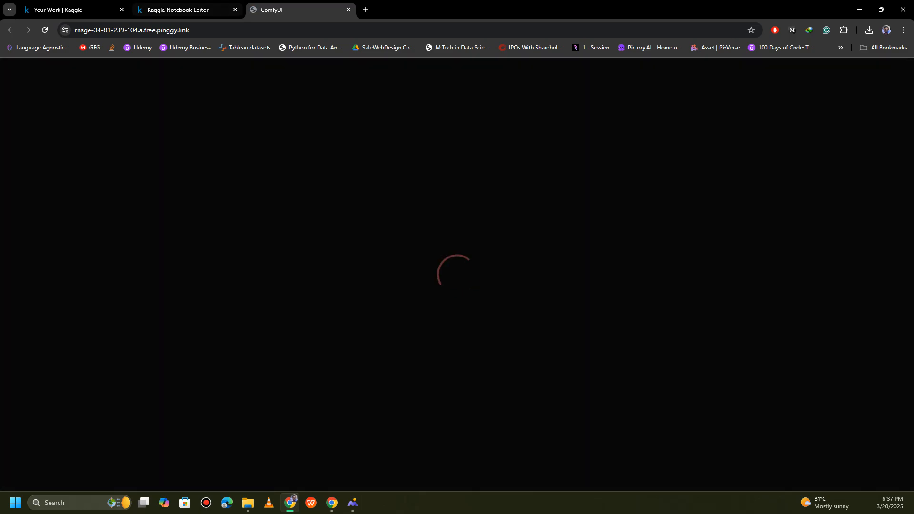
# Review the Step 3 launch code in the Kaggle notebook while ComfyUI loads, and look over its default workflow
pyautogui.click(186, 10)
pyautogui.scroll(-9, 371, 291)
pyautogui.scroll(14, 371, 291)
pyautogui.scroll(9, 381, 292)
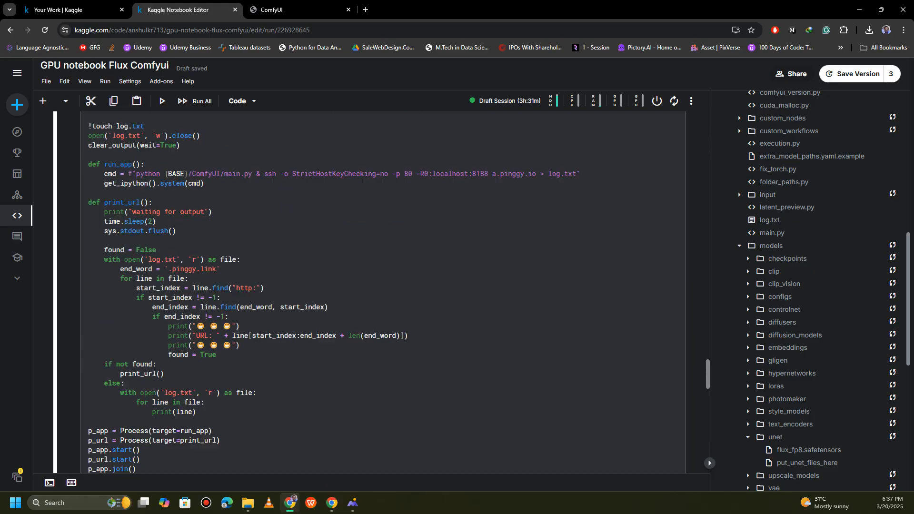
pyautogui.scroll(-8, 381, 292)
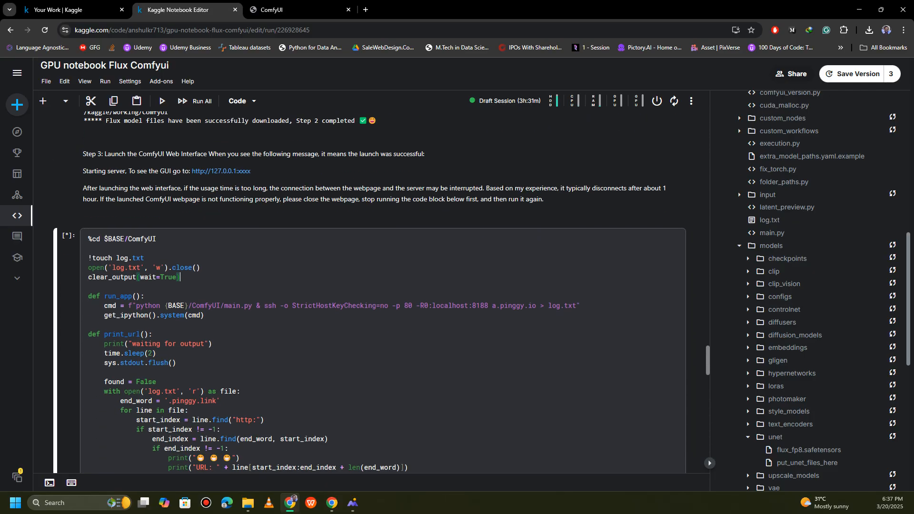
pyautogui.click(296, 9)
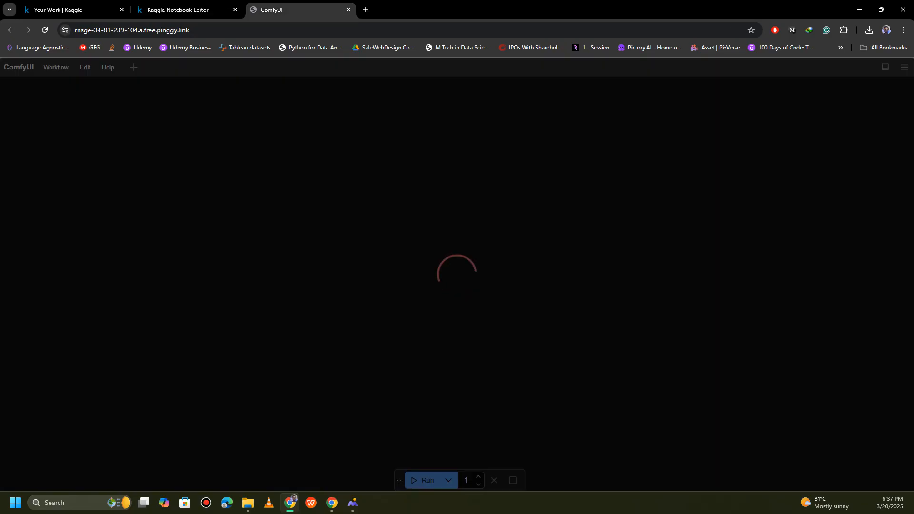
pyautogui.click(185, 10)
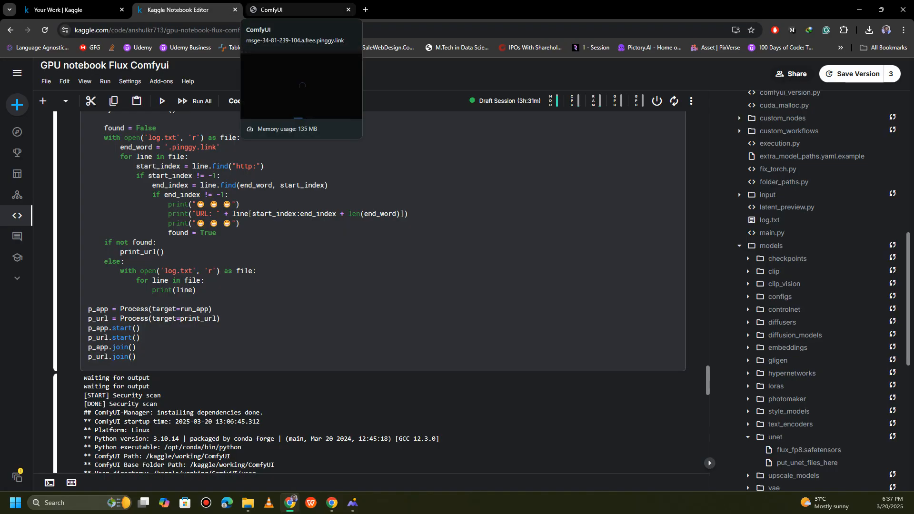
pyautogui.click(290, 9)
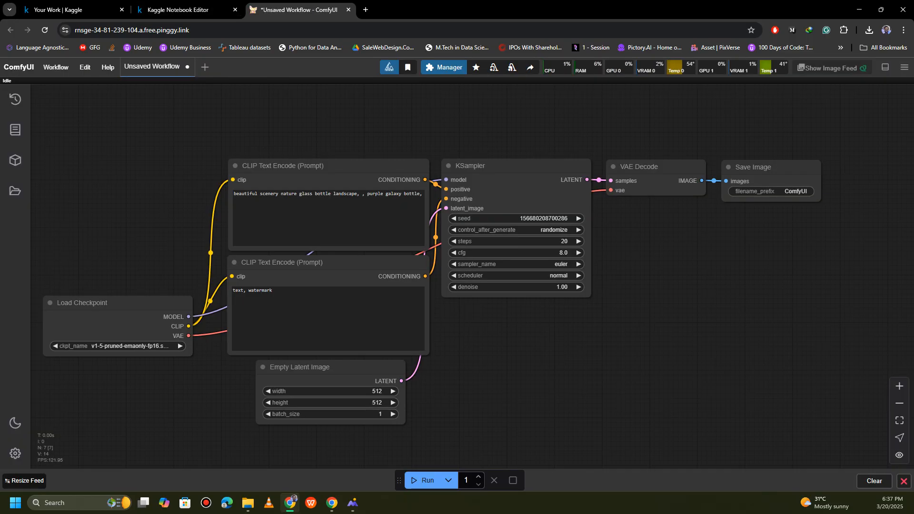
pyautogui.moveTo(157, 238); pyautogui.dragTo(199, 221)
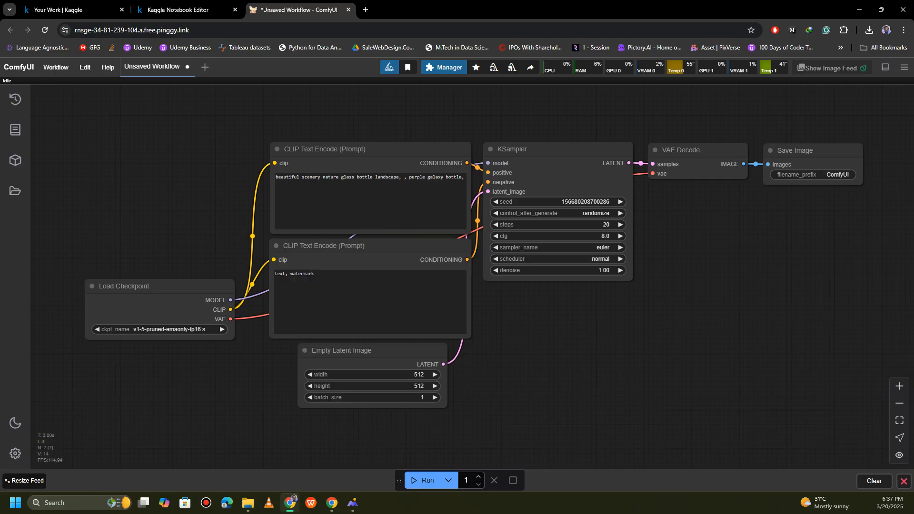
# Expand the custom_workflows folder in the Kaggle notebook's ComfyUI output and download flux_dev.json
pyautogui.click(181, 10)
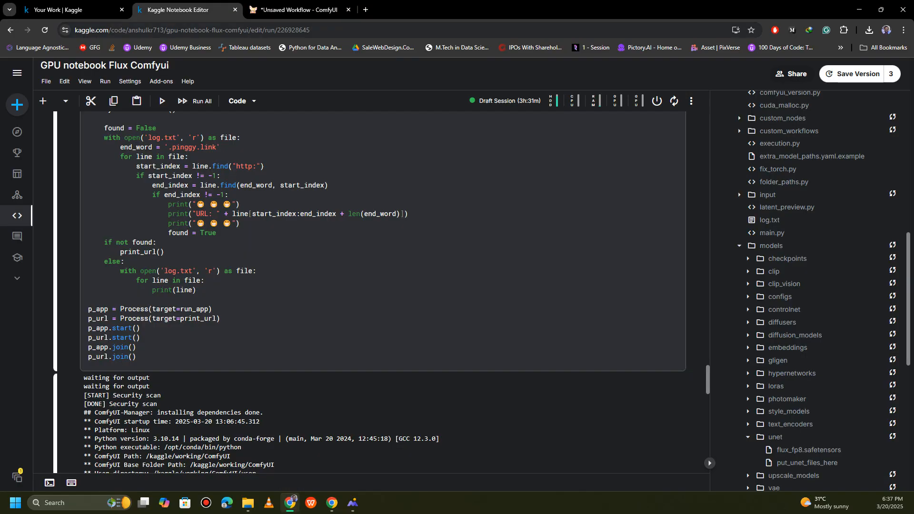
pyautogui.scroll(5, 809, 286)
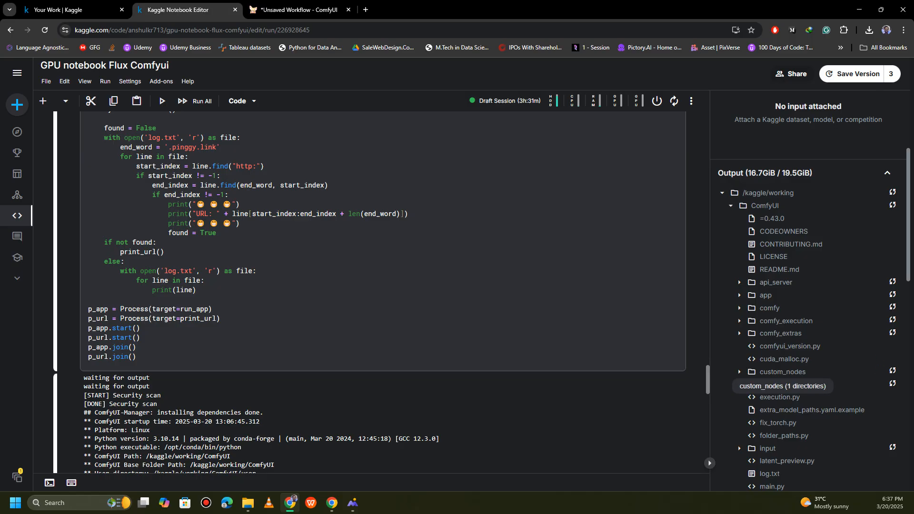
pyautogui.click(771, 384)
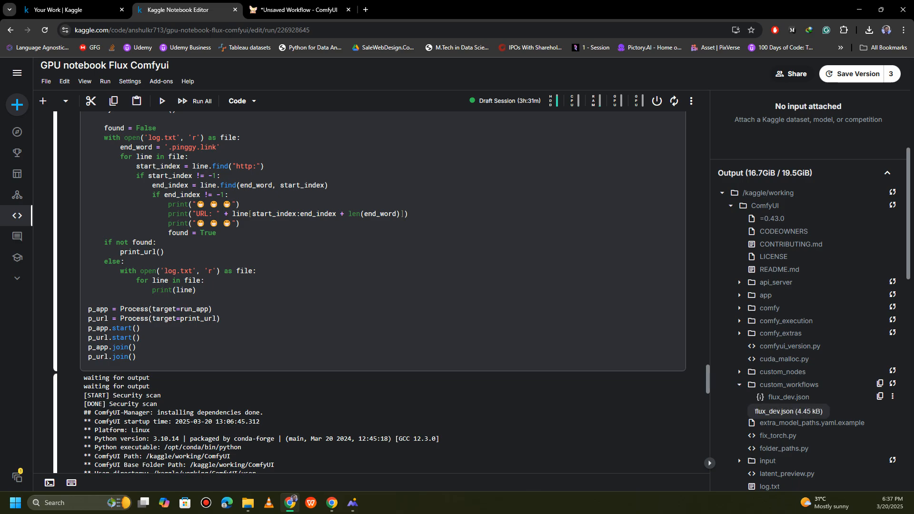
pyautogui.click(869, 397)
pyautogui.click(825, 407)
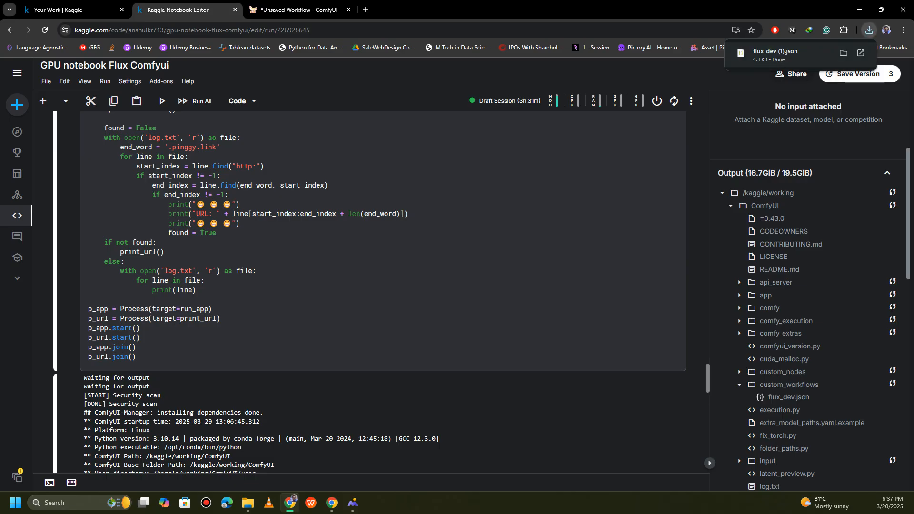
# Load the downloaded flux_dev (1).json workflow into the ComfyUI canvas
pyautogui.click(295, 9)
pyautogui.click(869, 30)
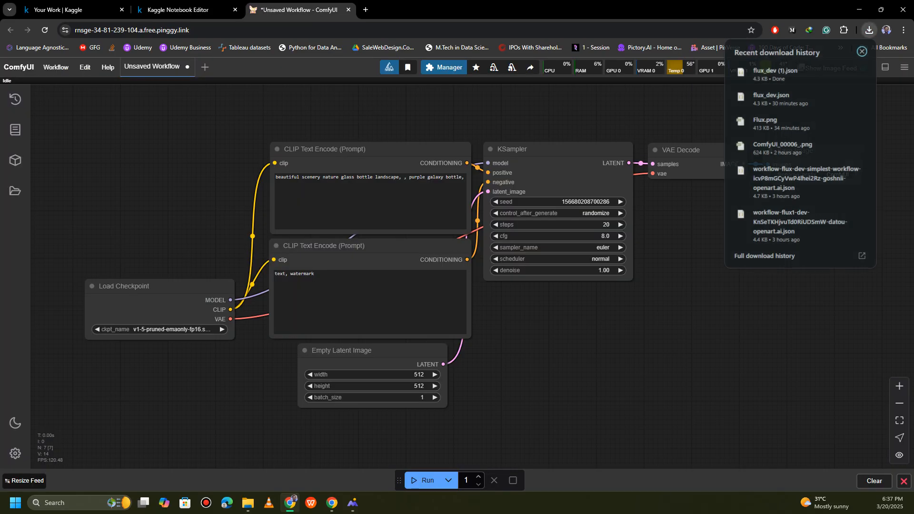
pyautogui.moveTo(775, 72); pyautogui.dragTo(438, 216)
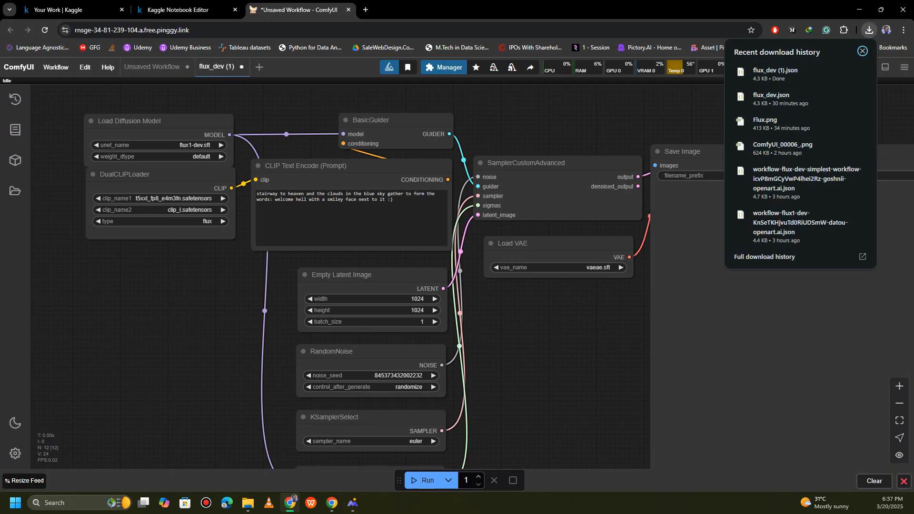
pyautogui.scroll(-3, 604, 327)
pyautogui.moveTo(604, 327); pyautogui.dragTo(598, 257)
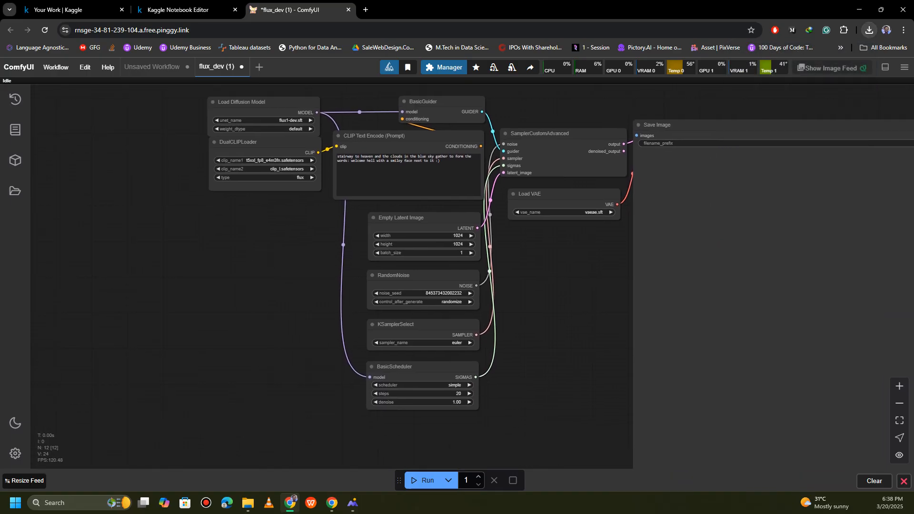
# Move the Load Diffusion Model node clear of DualCLIPLoader and set its unet_name to flux_fp8.safetensors
pyautogui.moveTo(276, 234); pyautogui.dragTo(409, 338)
pyautogui.scroll(5, 407, 236)
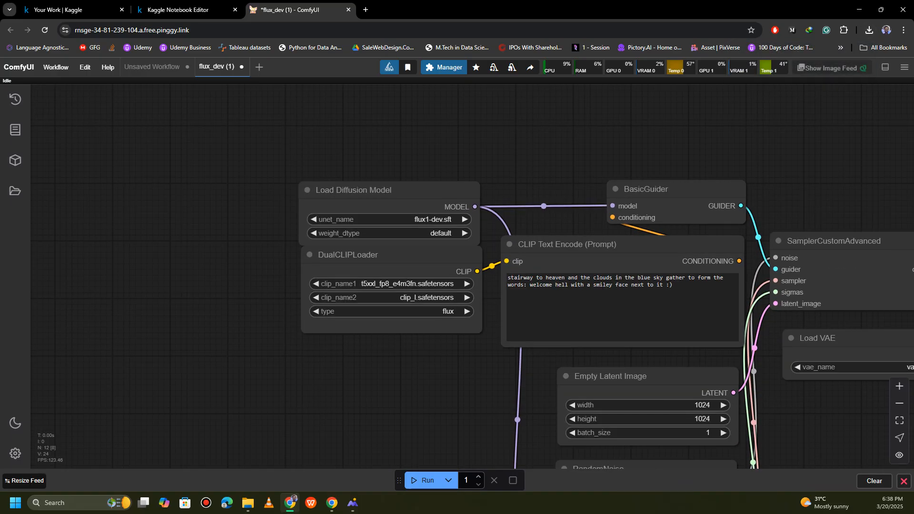
pyautogui.moveTo(380, 190); pyautogui.dragTo(374, 171)
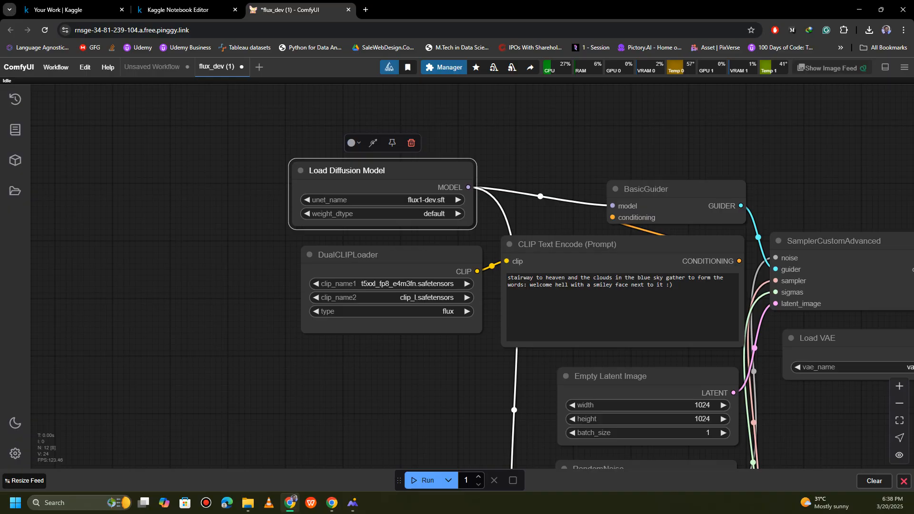
pyautogui.click(458, 200)
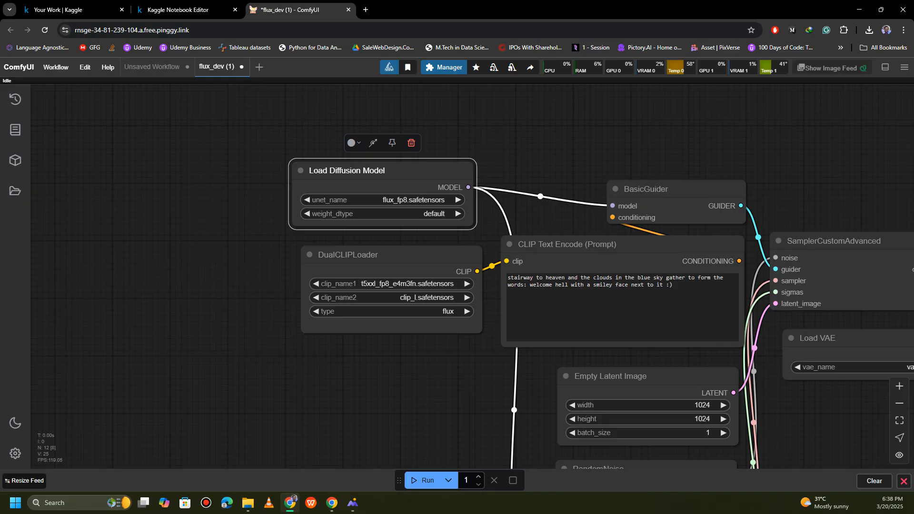
# Clear the sample prompt text from the CLIP Text Encode (Prompt) node
pyautogui.moveTo(821, 455); pyautogui.dragTo(631, 322)
pyautogui.scroll(-1, 631, 374)
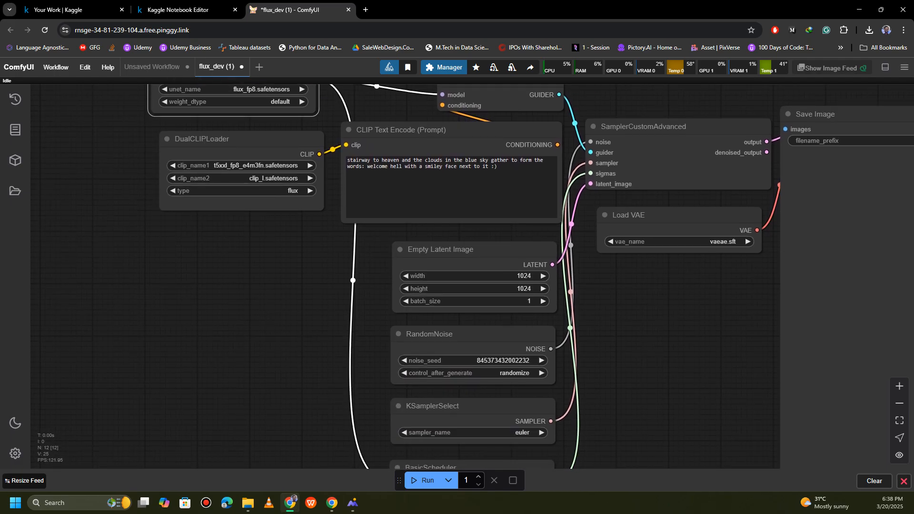
pyautogui.tripleClick(467, 166)
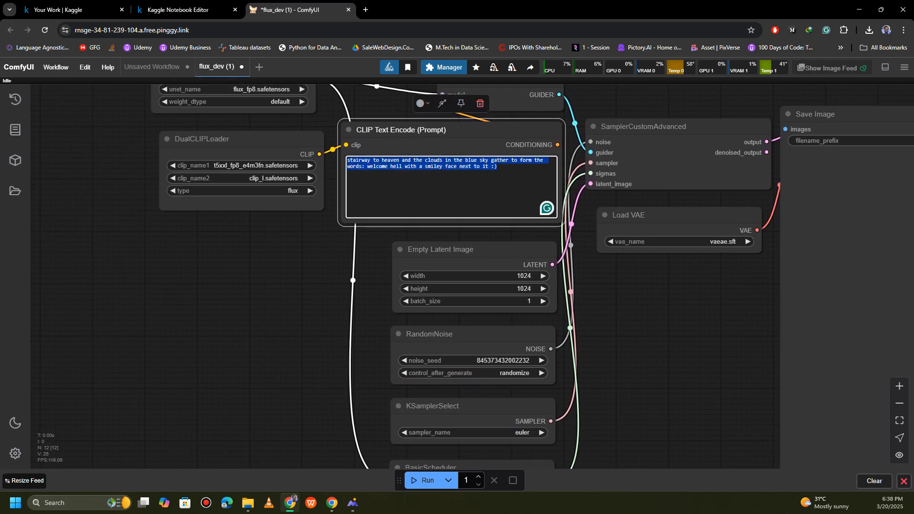
pyautogui.press('BackSpace')
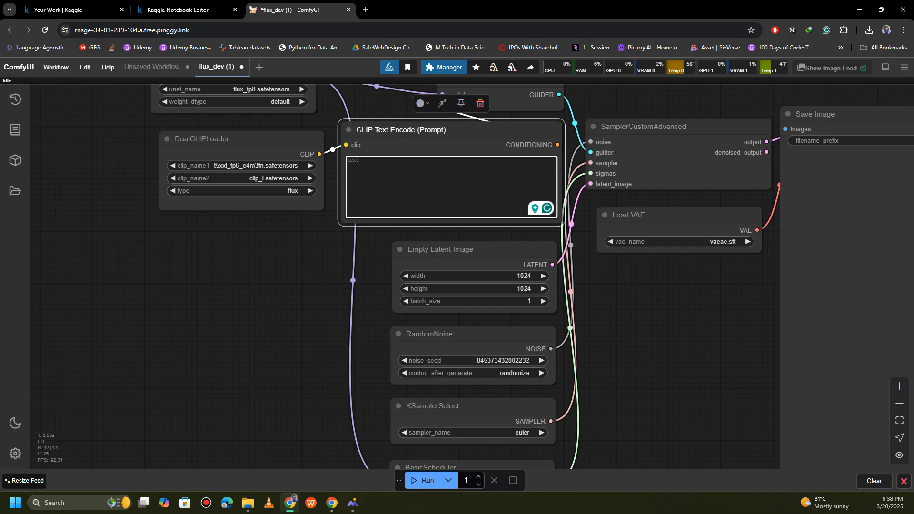
# Open Prompt Website from the Flux youtube folder in Notepad and copy the full prompt following "Prompt -"
pyautogui.moveTo(248, 502)
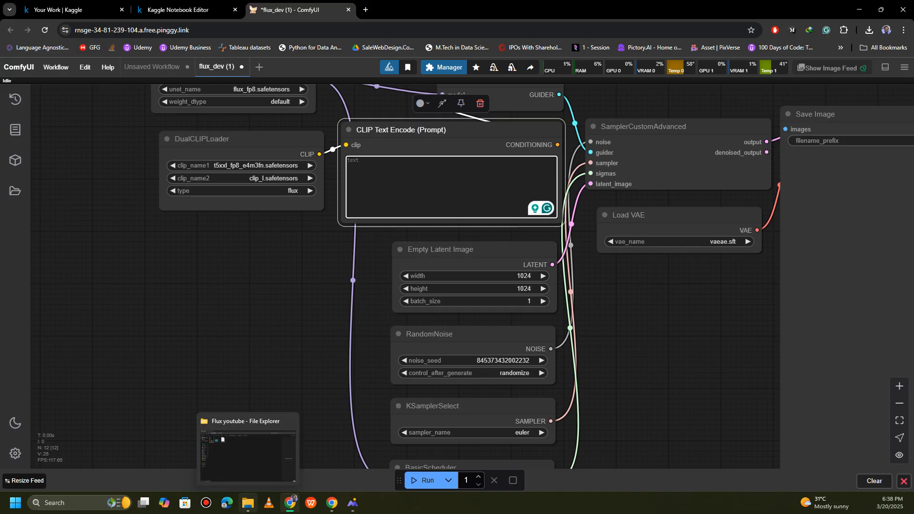
pyautogui.click(248, 449)
pyautogui.doubleClick(215, 92)
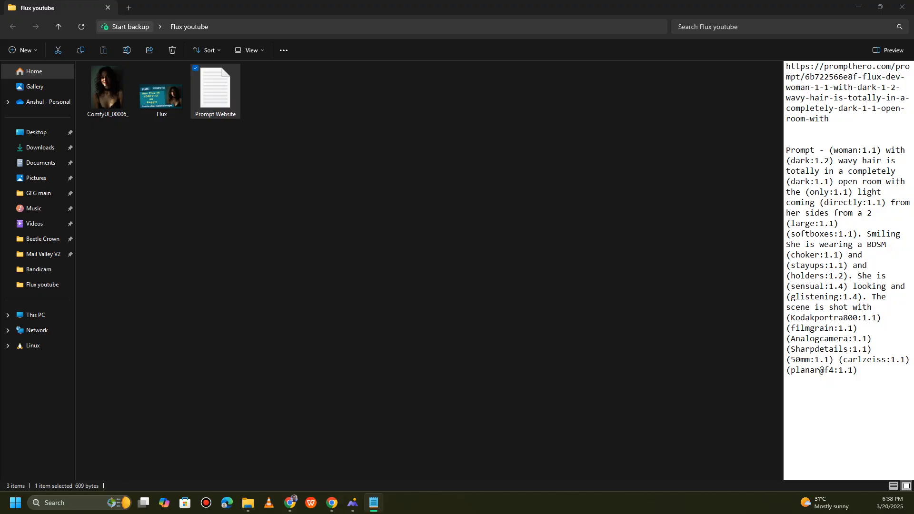
pyautogui.moveTo(618, 186); pyautogui.dragTo(473, 1)
pyautogui.click(395, 77)
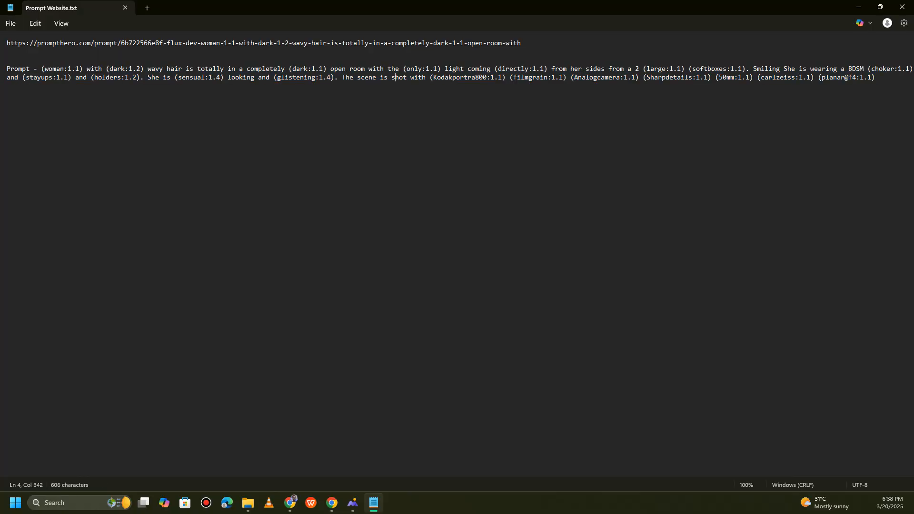
pyautogui.hotkey('shift', 'End')
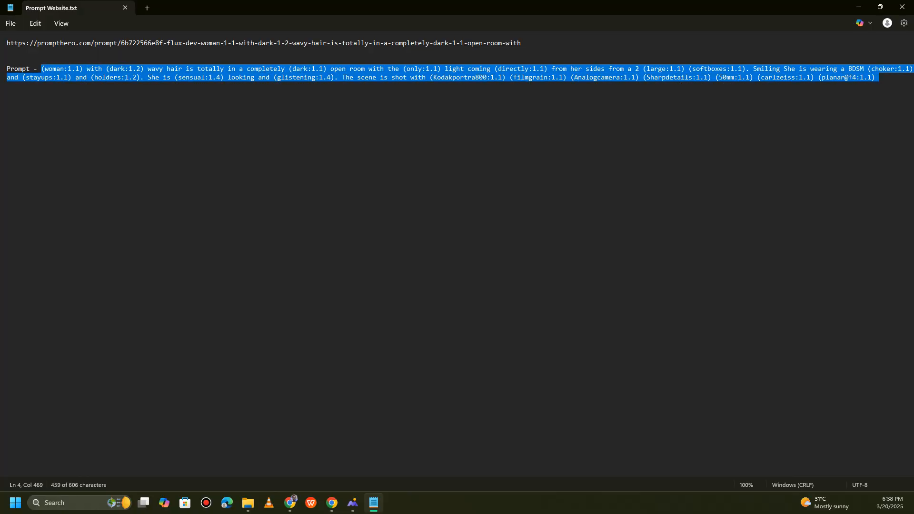
pyautogui.hotkey('shift', 'Left')
pyautogui.hotkey('ctrl', 'c')
# Return to ComfyUI and paste the copied prompt into the CLIP Text Encode (Prompt) node
pyautogui.click(859, 7)
pyautogui.click(289, 502)
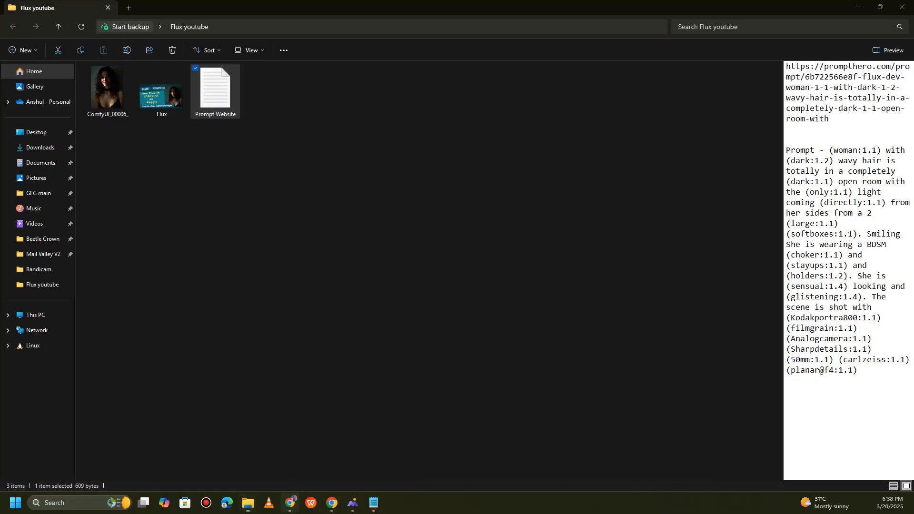
pyautogui.hotkey('ctrl', 'v')
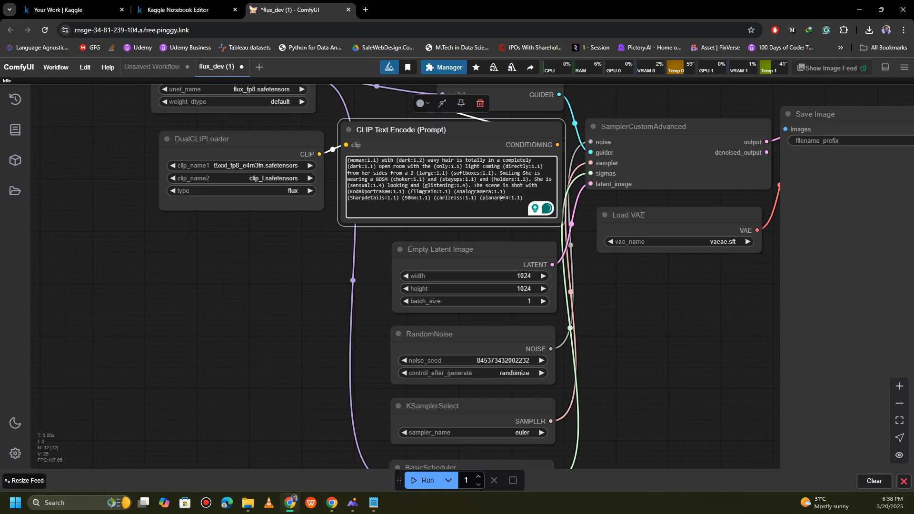
pyautogui.scroll(1, 568, 328)
pyautogui.scroll(-1, 569, 328)
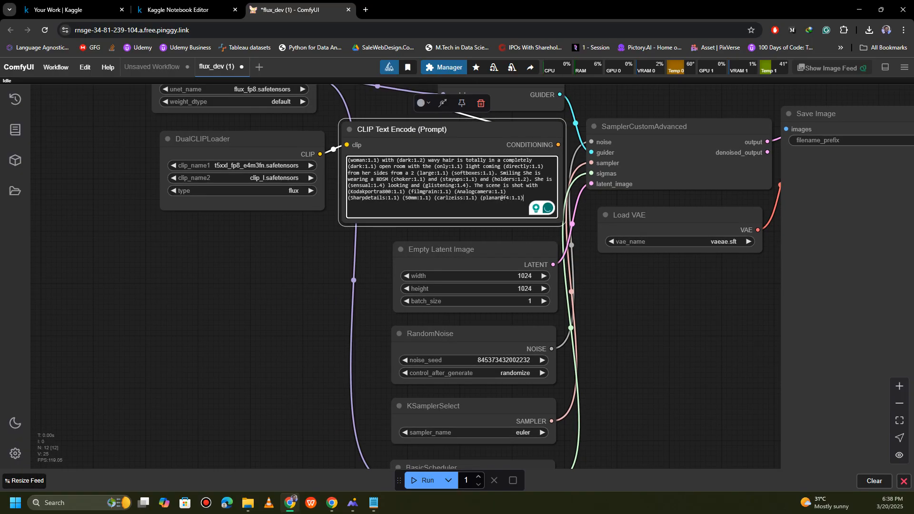
# Set the Load VAE node's vae_name to flux_vae.safetensors and check that file name against the notebook's Step 2 code
pyautogui.moveTo(619, 328); pyautogui.dragTo(594, 349)
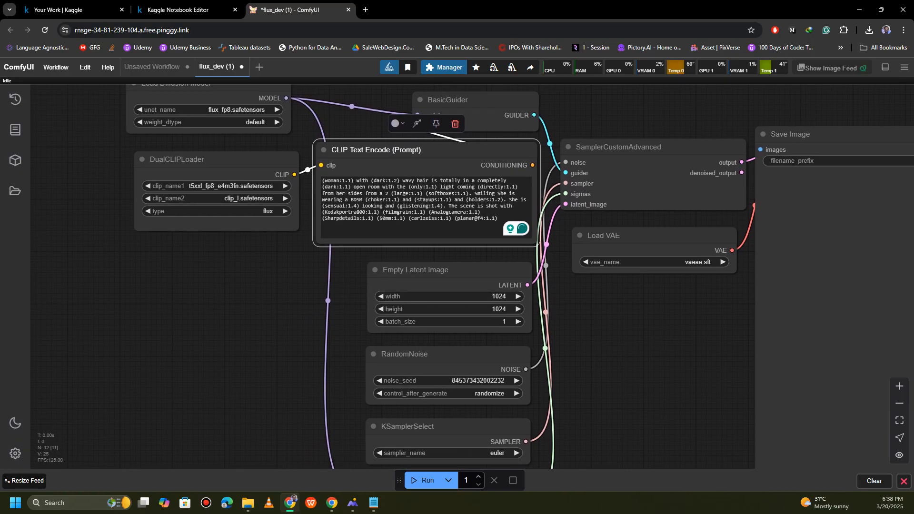
pyautogui.click(722, 262)
pyautogui.click(181, 10)
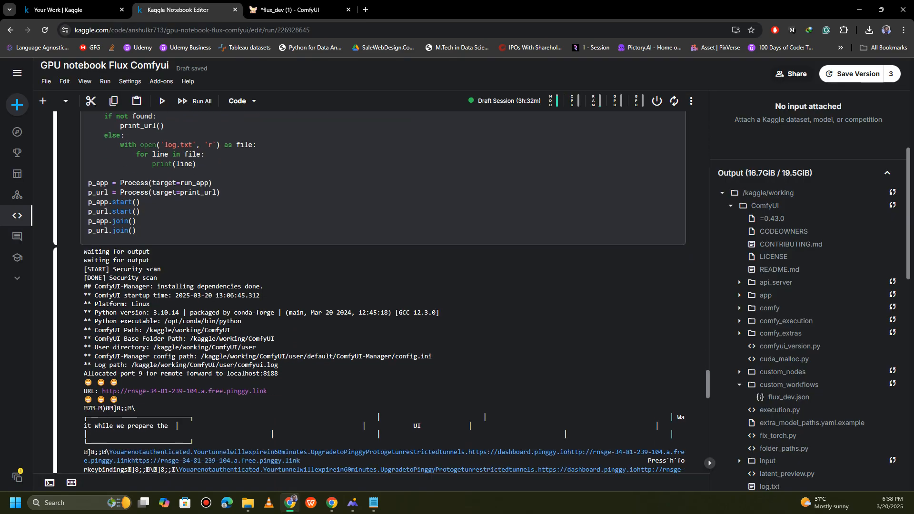
pyautogui.scroll(20, 383, 292)
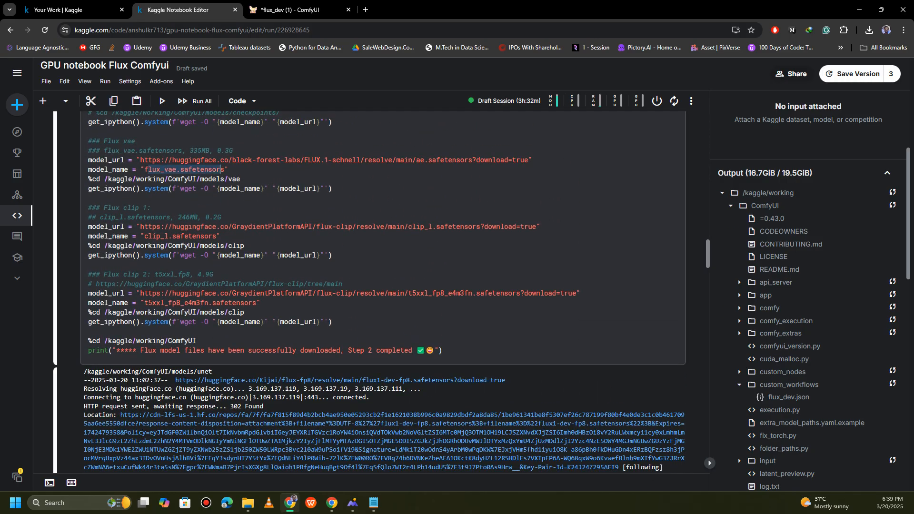
pyautogui.click(295, 10)
pyautogui.moveTo(238, 285); pyautogui.dragTo(236, 304)
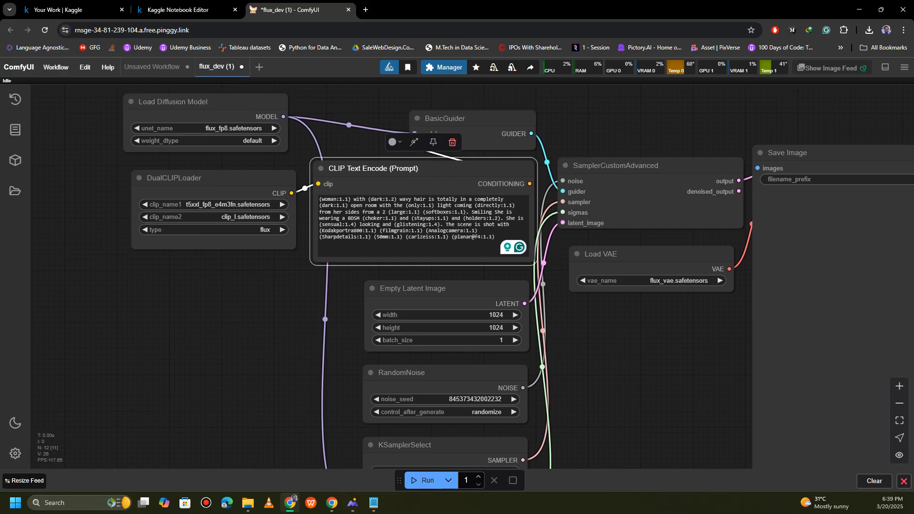
# Check the Flux checkpoint, VAE and CLIP file names in the Kaggle notebook's Step 2 code, and return to ComfyUI
pyautogui.click(180, 10)
pyautogui.moveTo(221, 236); pyautogui.dragTo(156, 237)
pyautogui.moveTo(184, 304); pyautogui.dragTo(248, 303)
pyautogui.scroll(3, 249, 303)
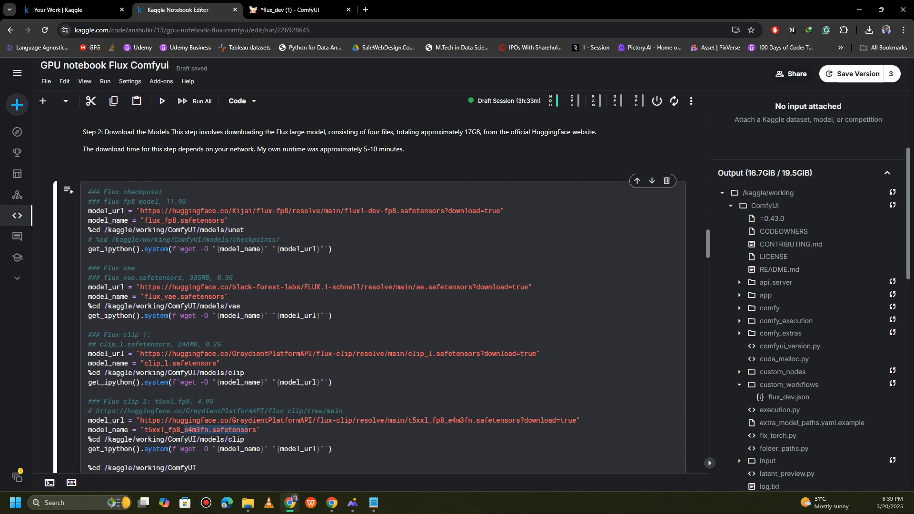
pyautogui.click(295, 9)
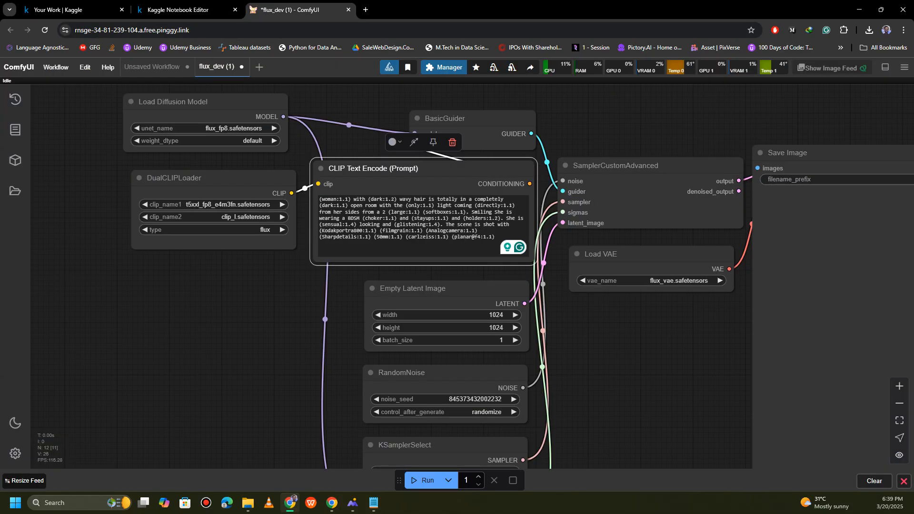
# Set KSamplerSelect's sampler_name to dpmpp_2m and BasicScheduler's scheduler to sgm_uniform
pyautogui.click(228, 333)
pyautogui.moveTo(228, 333); pyautogui.dragTo(195, 197)
pyautogui.click(458, 334)
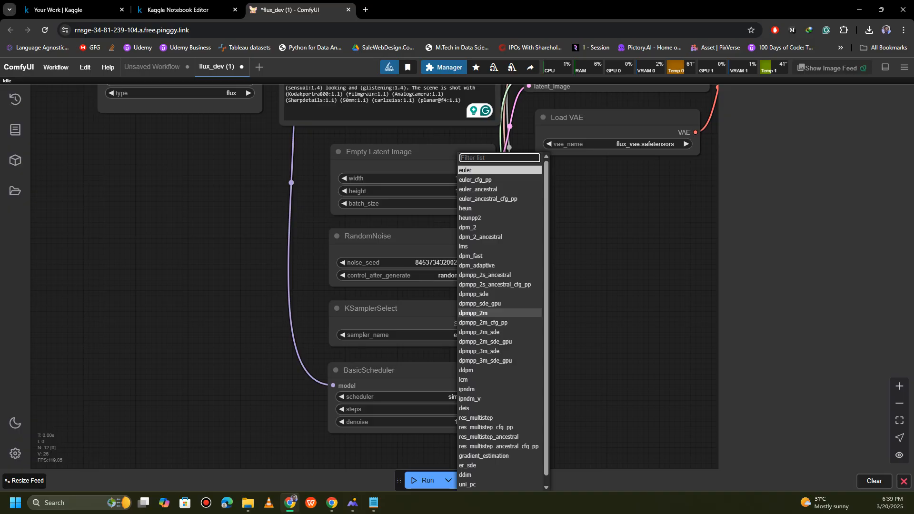
pyautogui.click(472, 313)
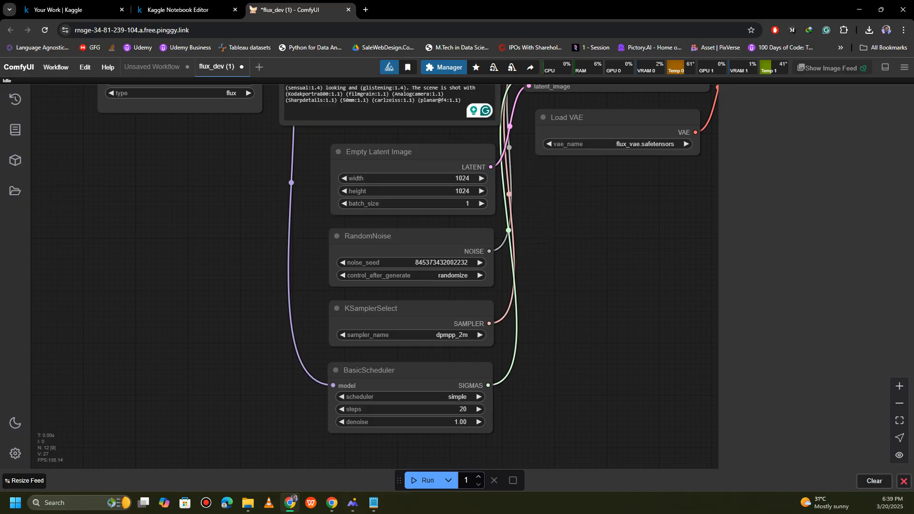
pyautogui.click(452, 396)
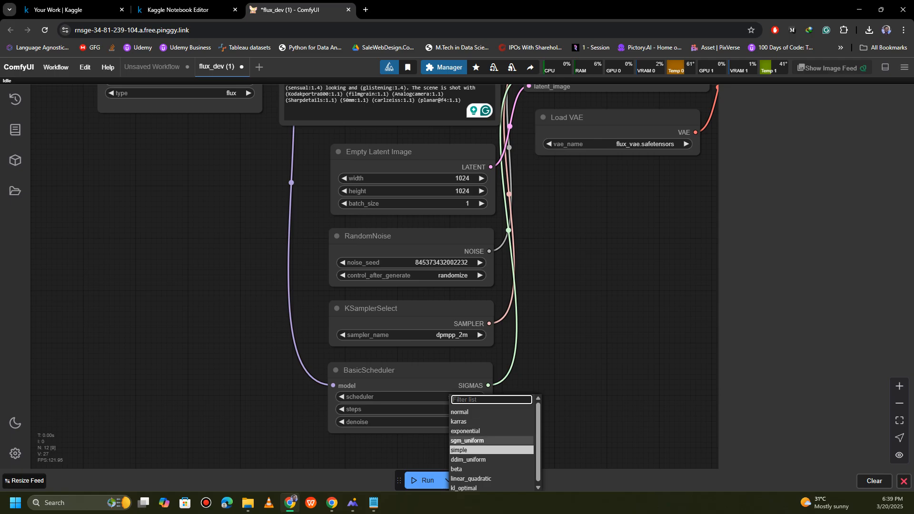
pyautogui.click(476, 440)
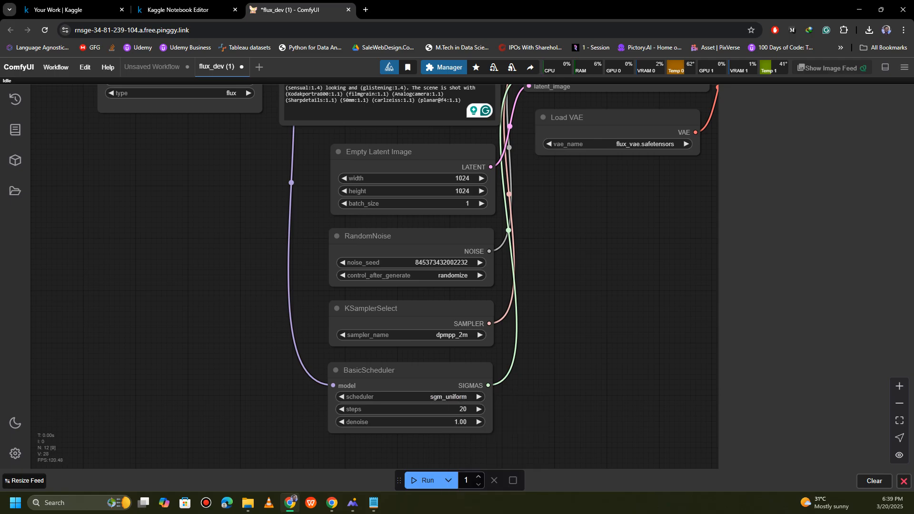
# Run the flux_dev workflow and check the Kaggle notebook's latest output log for the received prompt and model loading
pyautogui.moveTo(580, 305)
pyautogui.mouseDown()
pyautogui.moveTo(565, 343)
pyautogui.moveTo(594, 297)
pyautogui.mouseUp()
pyautogui.click(423, 480)
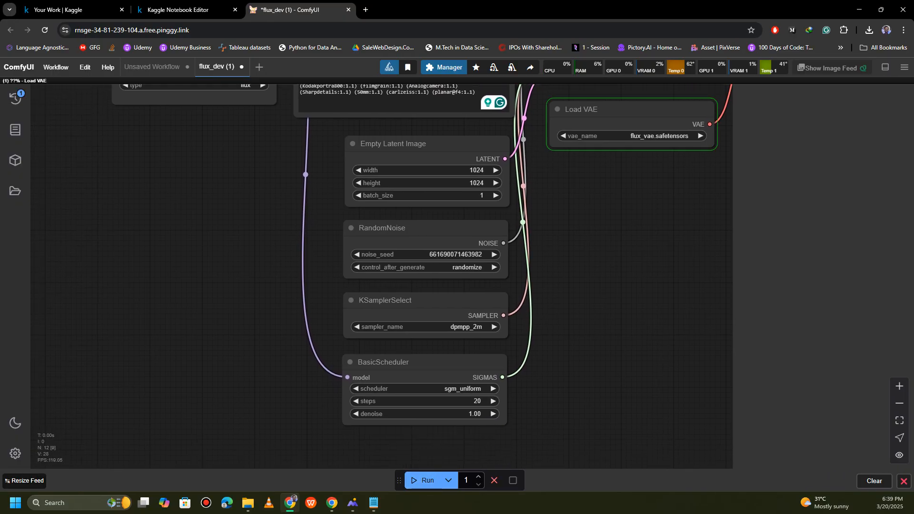
pyautogui.click(179, 10)
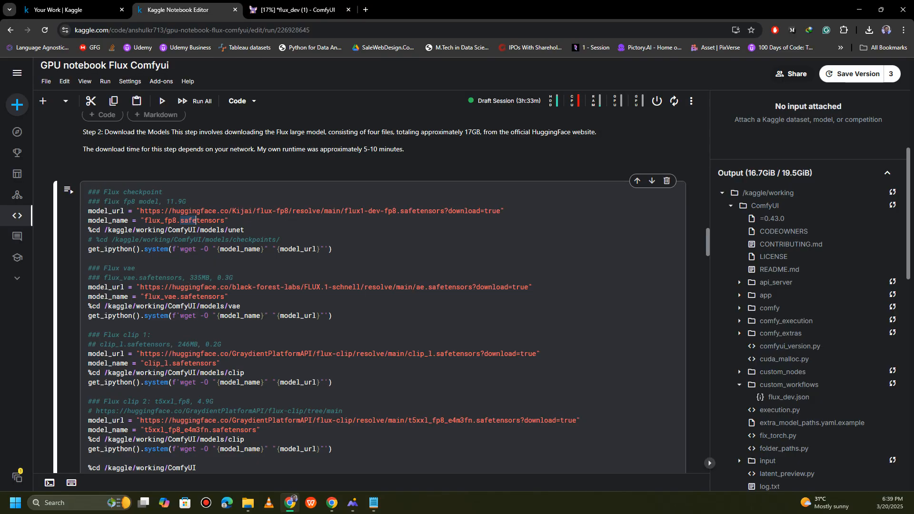
pyautogui.scroll(-15, 381, 286)
pyautogui.scroll(-4, 381, 286)
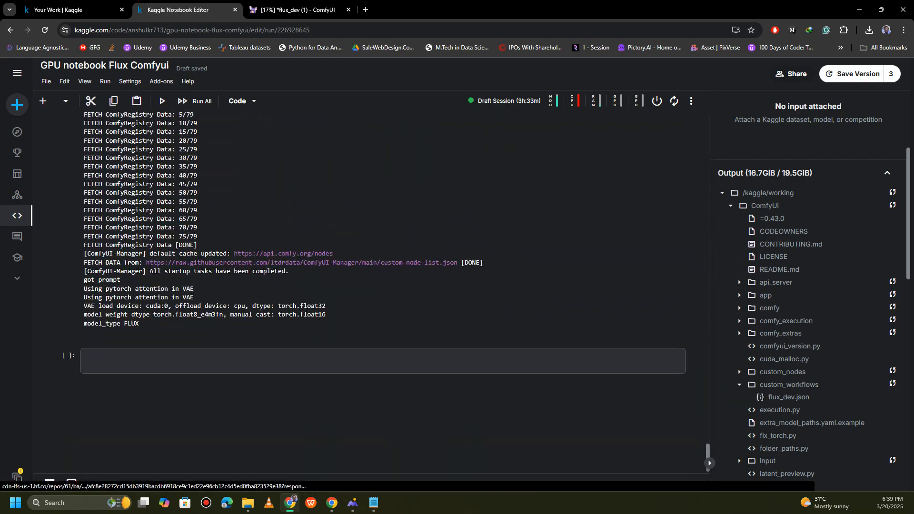
pyautogui.moveTo(84, 280); pyautogui.dragTo(121, 280)
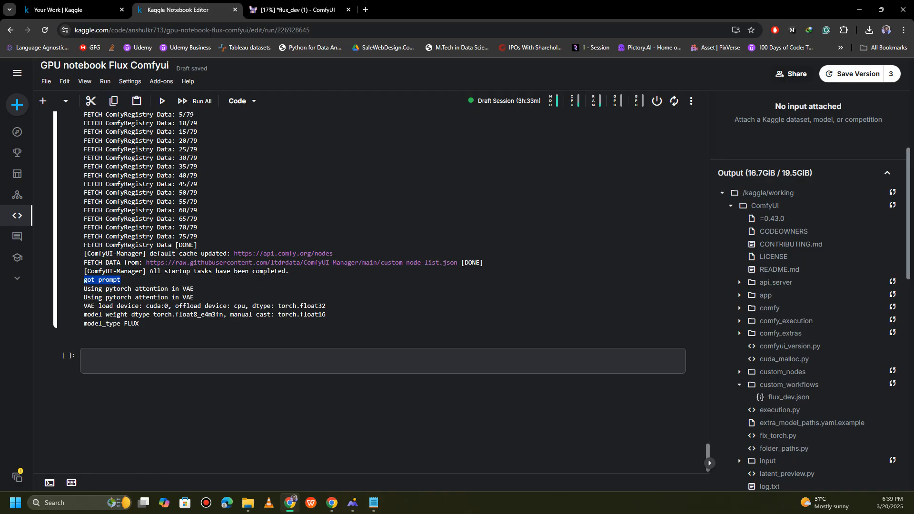
pyautogui.moveTo(135, 314); pyautogui.dragTo(124, 324)
pyautogui.click(124, 323)
# Return to ComfyUI and move the DualCLIPLoader node into line beneath Load Diffusion Model, away from the CLIP Text Encode node
pyautogui.click(295, 9)
pyautogui.moveTo(229, 286); pyautogui.dragTo(260, 405)
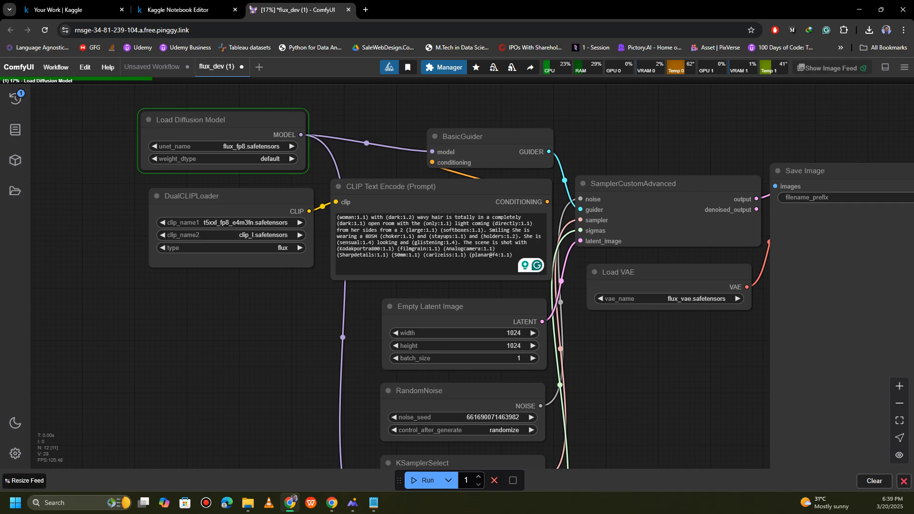
pyautogui.moveTo(231, 196); pyautogui.dragTo(223, 196)
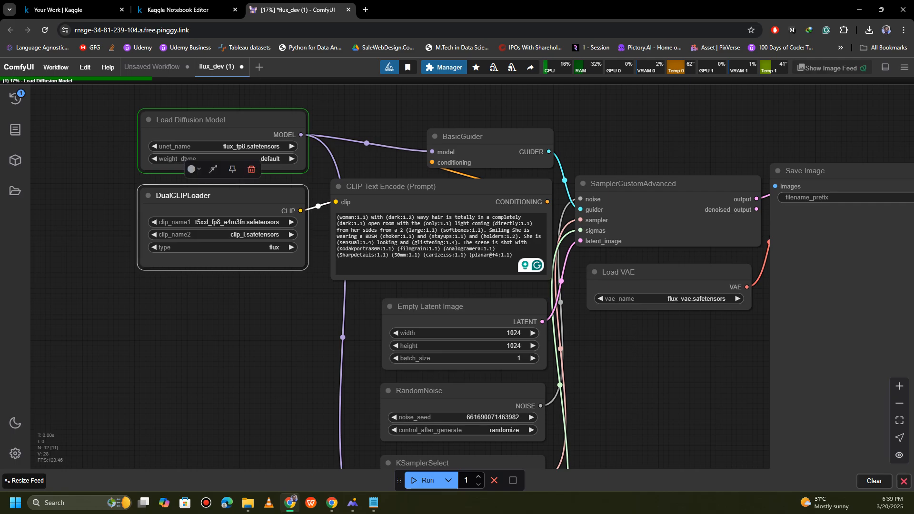
# Highlight the 1.1 weight of "woman" in the CLIP Text Encode (Prompt) text
pyautogui.click(440, 243)
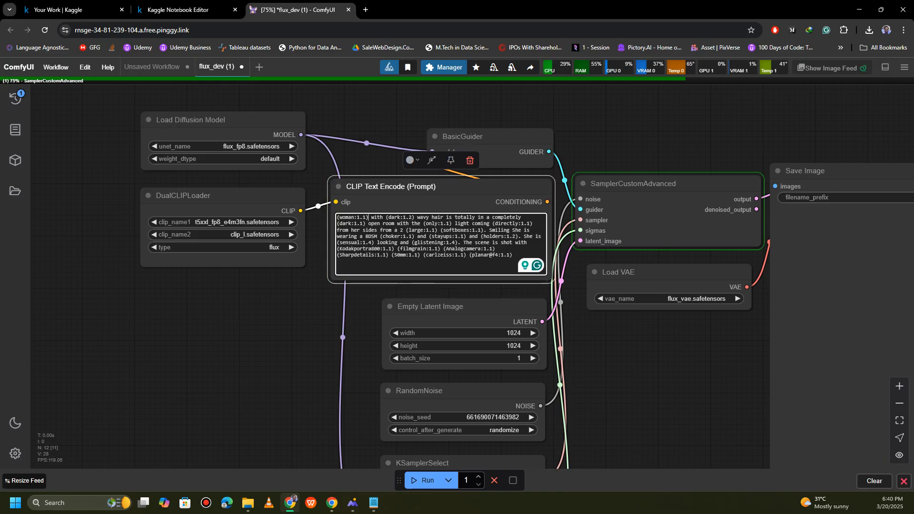
pyautogui.moveTo(357, 217); pyautogui.dragTo(366, 217)
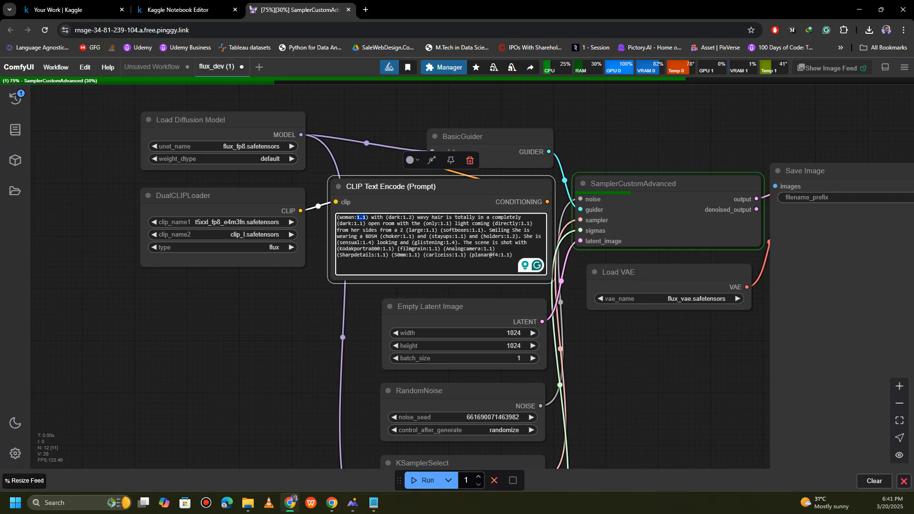
pyautogui.moveTo(666, 371); pyautogui.dragTo(644, 326)
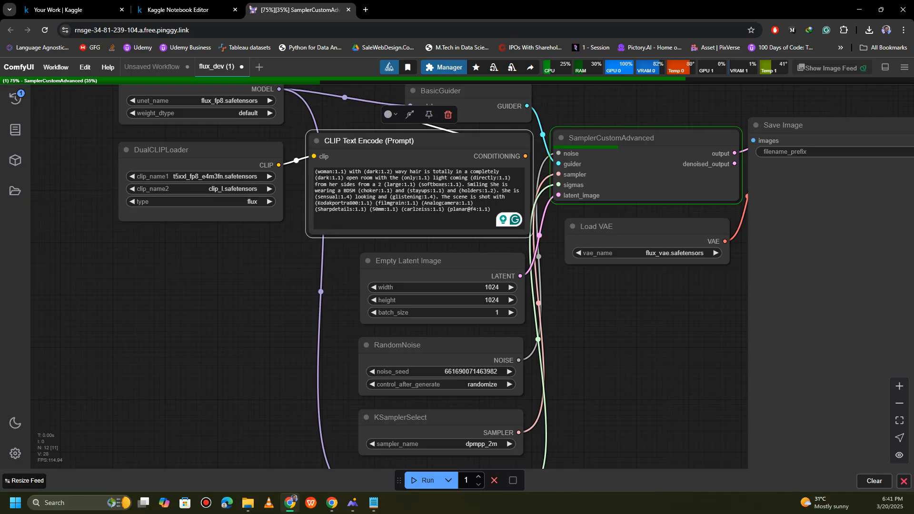
pyautogui.moveTo(644, 326); pyautogui.dragTo(640, 307)
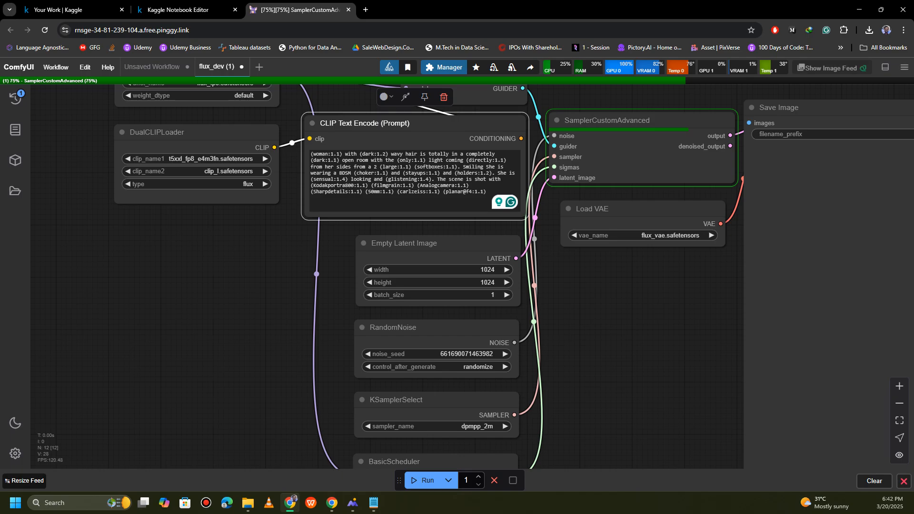
pyautogui.moveTo(614, 357); pyautogui.dragTo(607, 270)
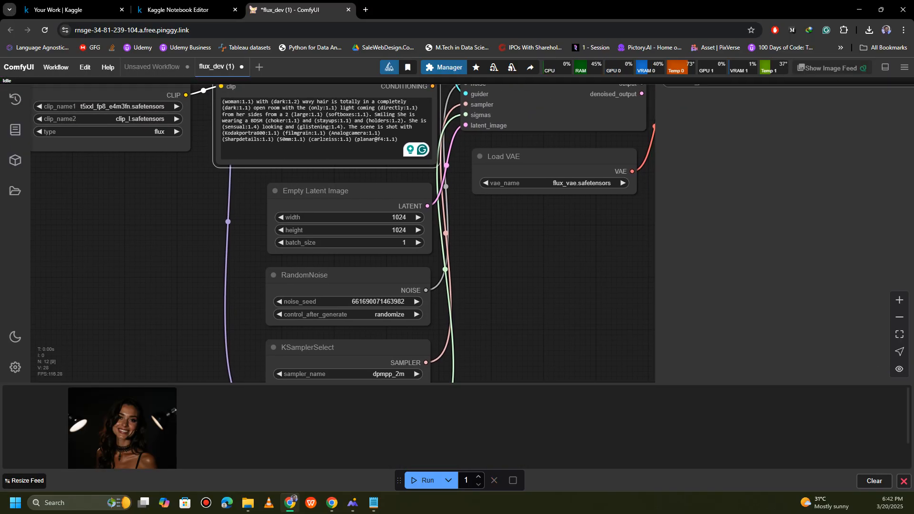
# Examine the generated image in the Save Image node together with the whole workflow
pyautogui.moveTo(552, 266); pyautogui.dragTo(487, 330)
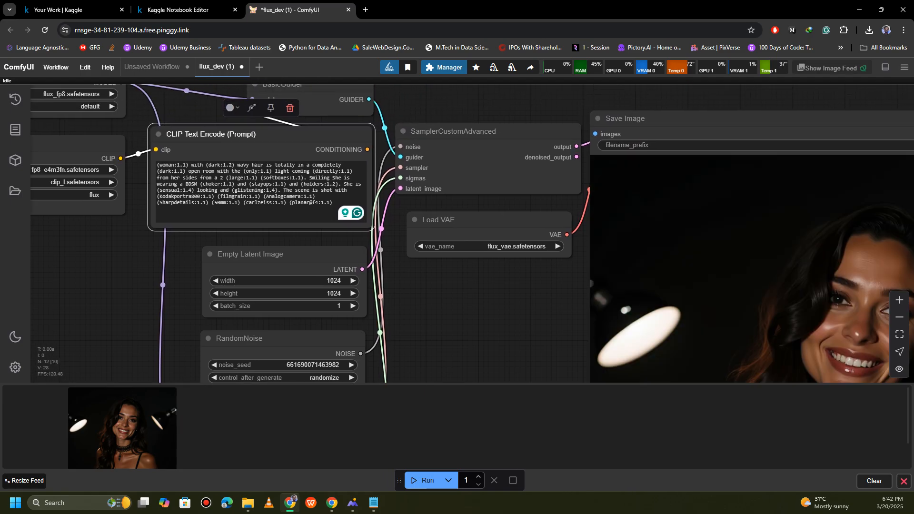
pyautogui.scroll(-5, 175, 115)
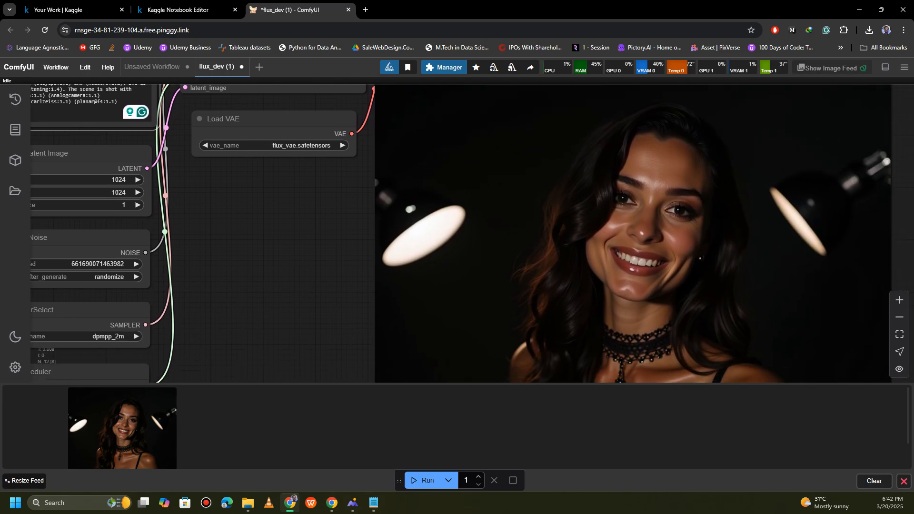
pyautogui.scroll(-1, 580, 293)
pyautogui.moveTo(580, 293); pyautogui.dragTo(701, 275)
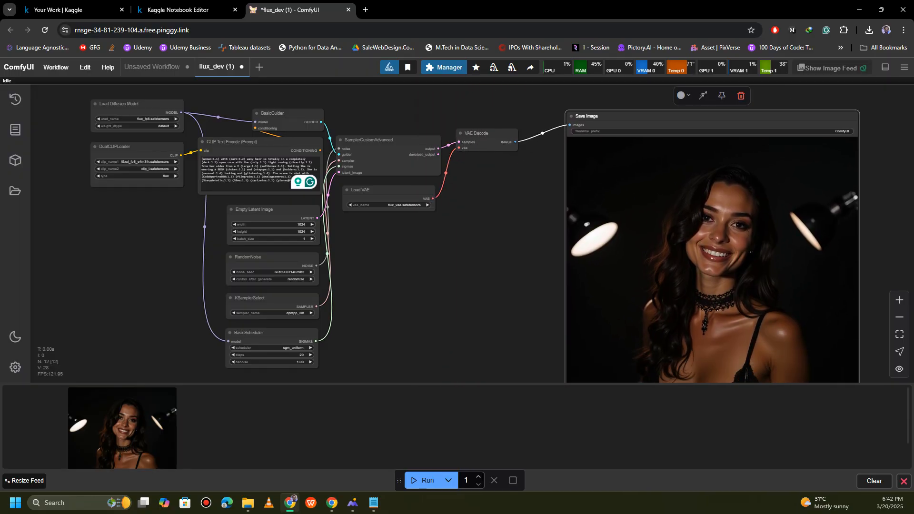
# Open the queue history, preview the generated image at full size, and close the preview
pyautogui.click(15, 99)
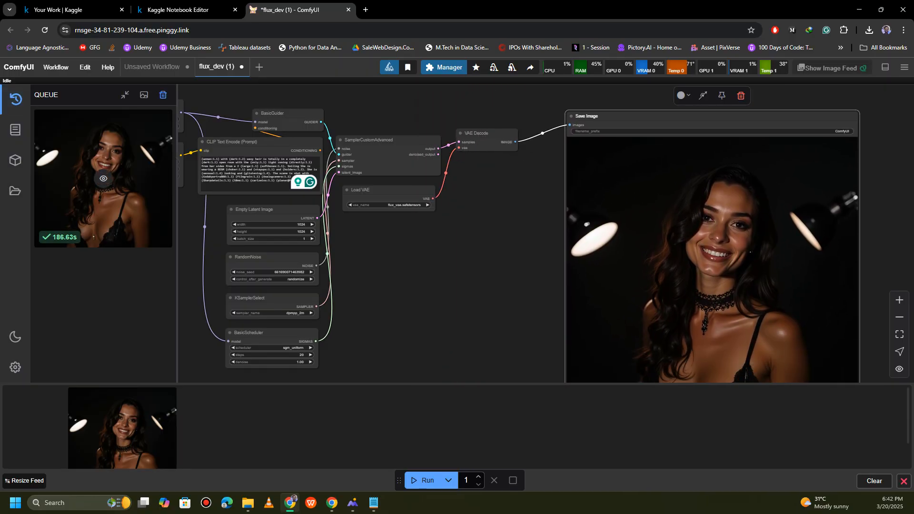
pyautogui.click(103, 178)
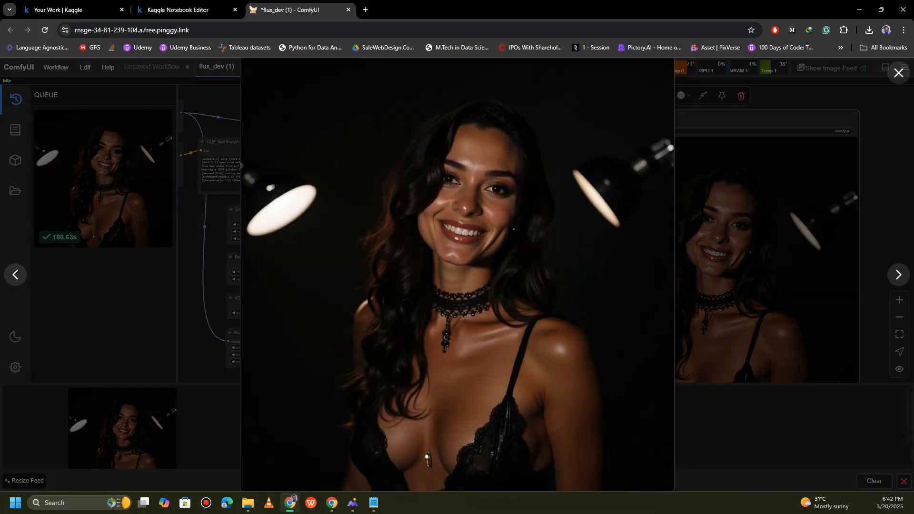
pyautogui.rightClick(632, 249)
pyautogui.click(676, 274)
pyautogui.press('Escape')
# Close the image feed so that the workflow and the Save Image result have the full canvas height
pyautogui.moveTo(476, 290); pyautogui.dragTo(484, 245)
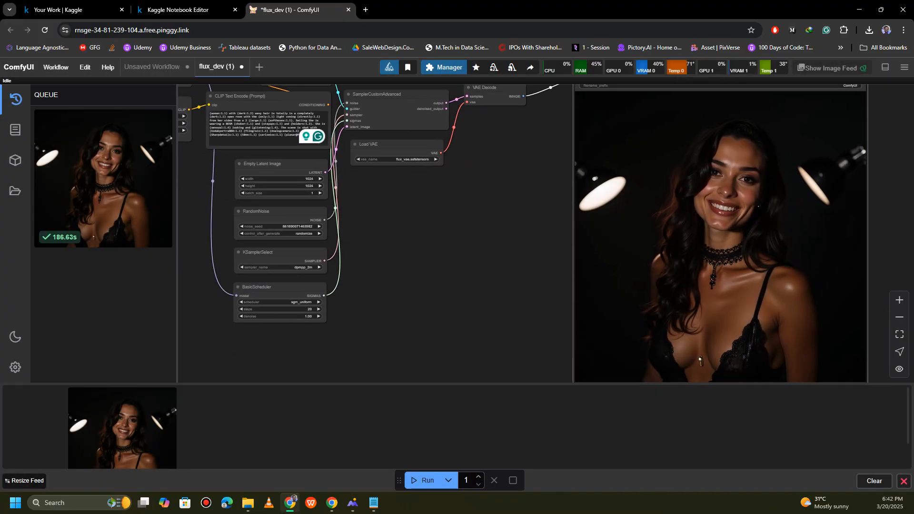
pyautogui.moveTo(428, 228); pyautogui.dragTo(549, 318)
pyautogui.click(377, 213)
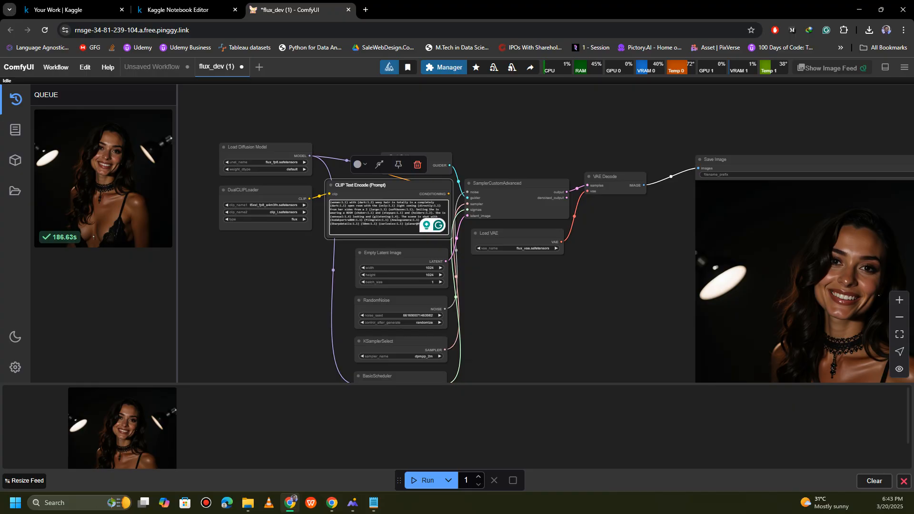
pyautogui.click(903, 481)
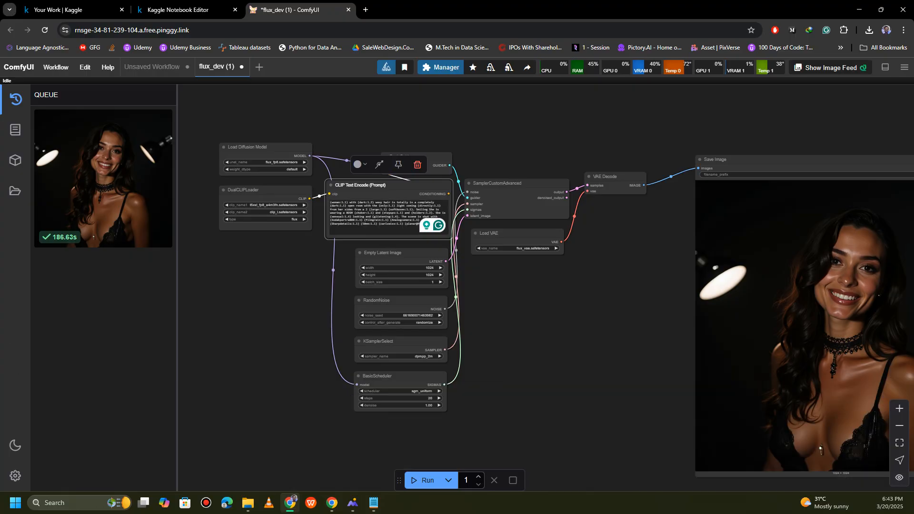
pyautogui.moveTo(567, 333); pyautogui.dragTo(628, 349)
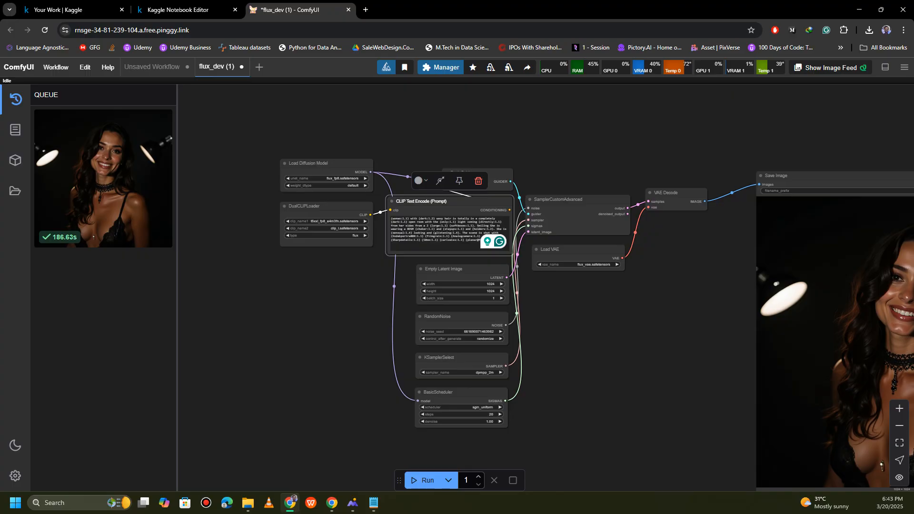
pyautogui.moveTo(619, 343); pyautogui.dragTo(457, 311)
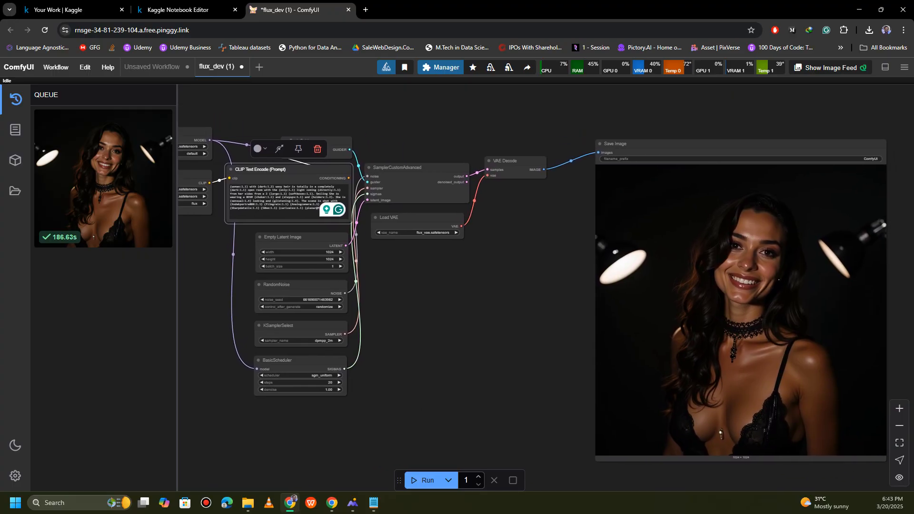